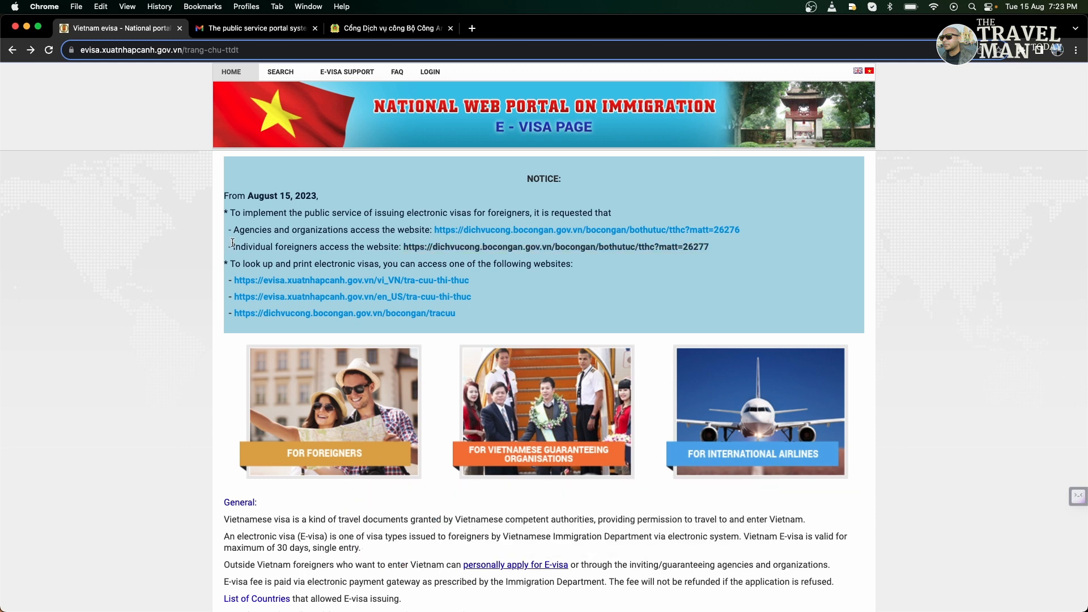
Open the e-visa procedure page for individual foreigners from the notice and start submitting an application with the language kept on English.
left_click_drag(233, 244, 392, 251)
left_click(476, 250)
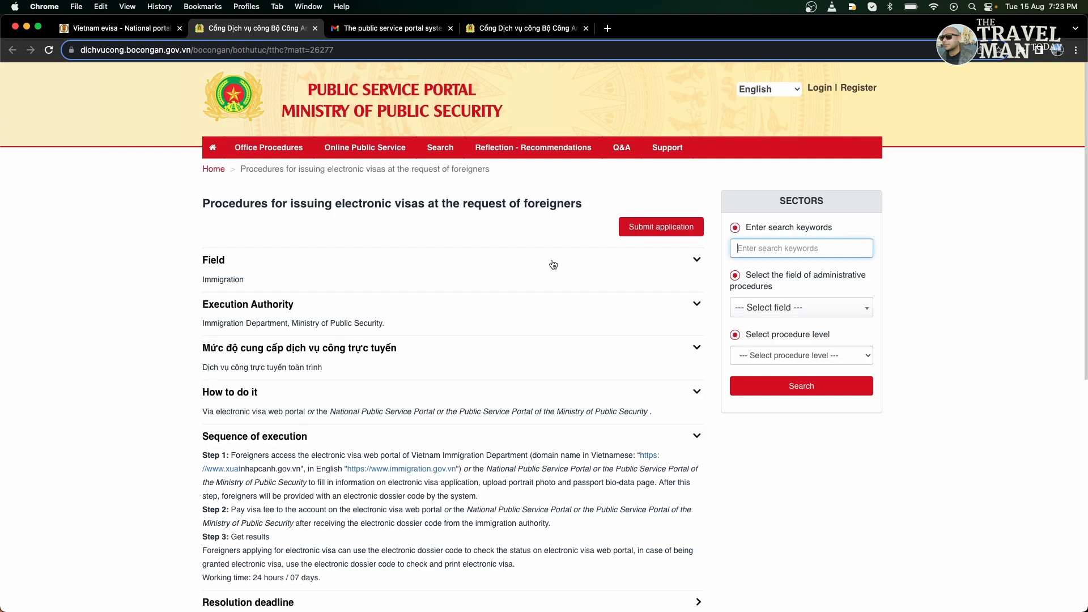
left_click(776, 90)
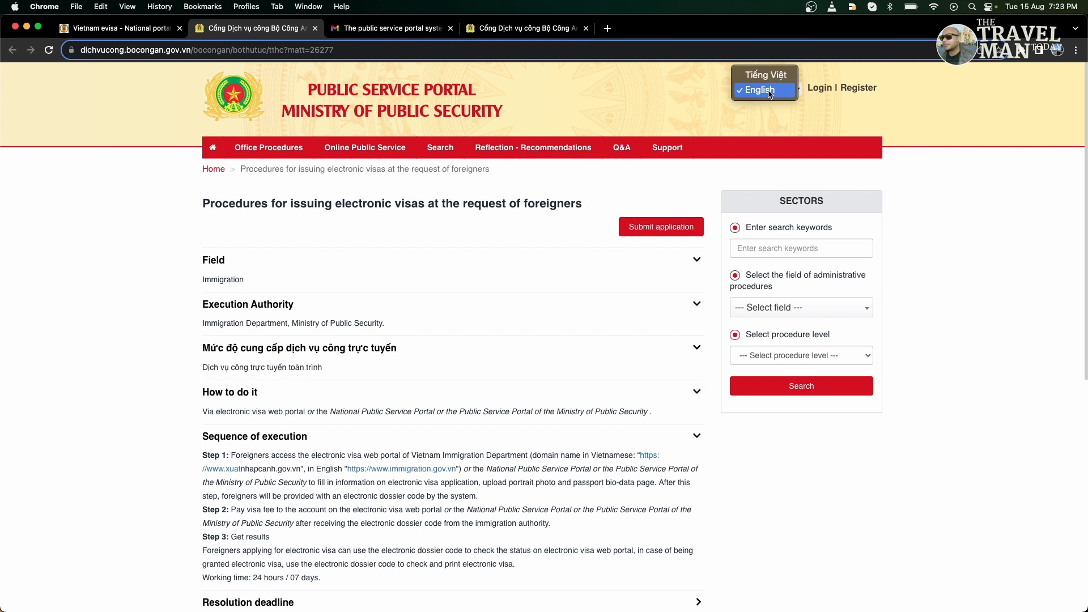
left_click(770, 91)
left_click(658, 235)
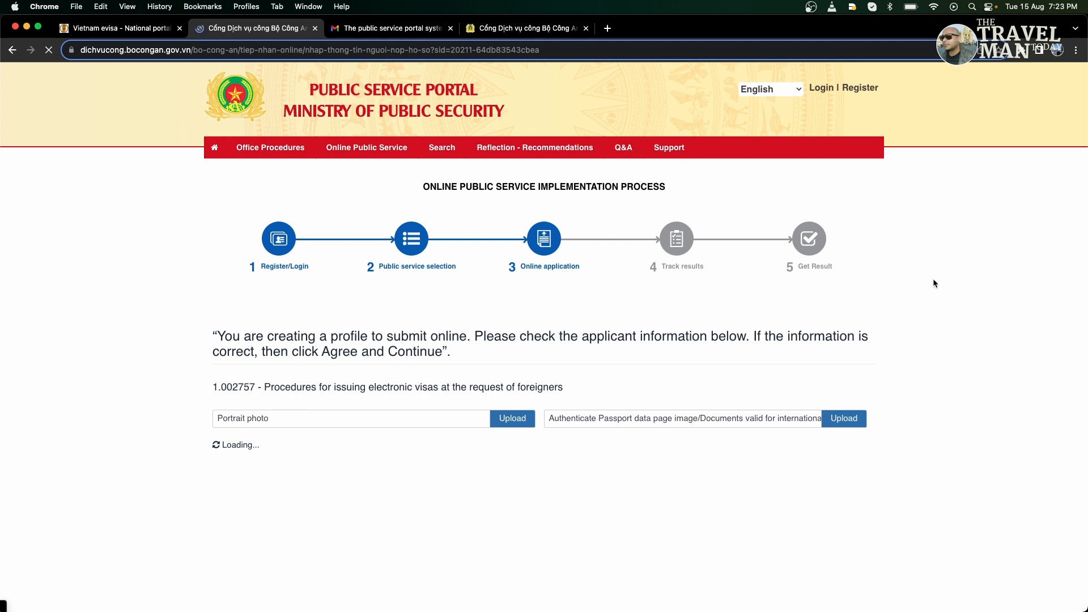
Fill in the applicant's e-mail address in the e-mail verification section of the application form.
scroll(933, 278, "down", 1)
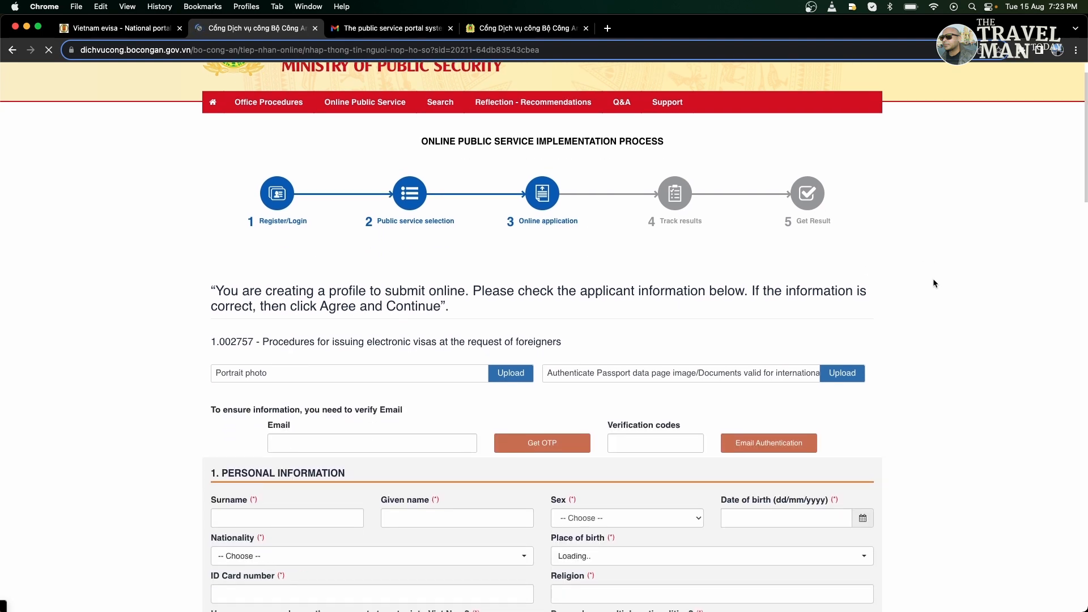
scroll(934, 283, "down", 3)
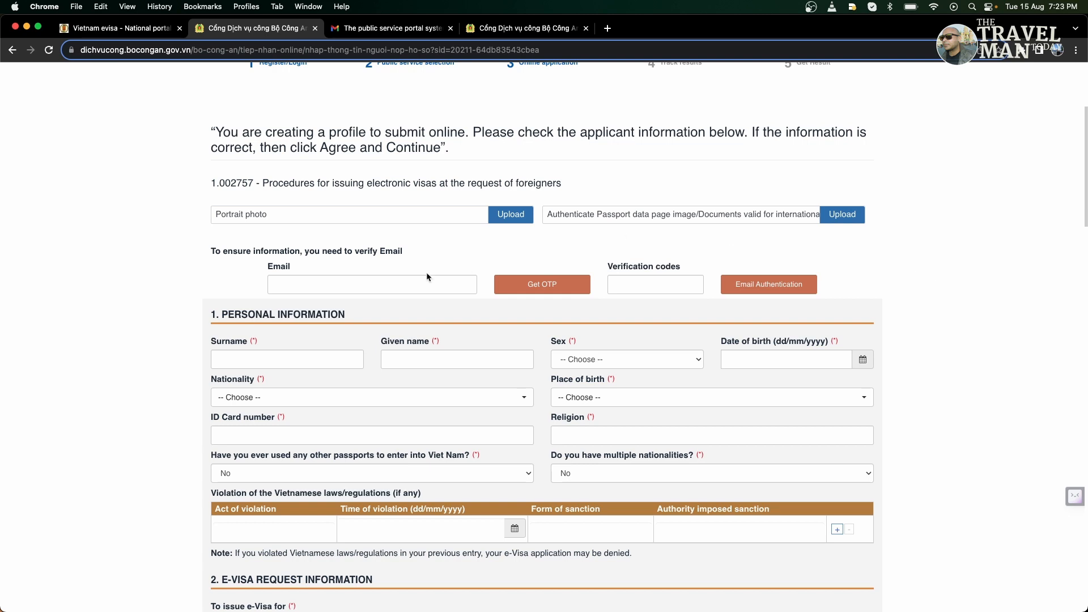
left_click(340, 292)
left_click(362, 317)
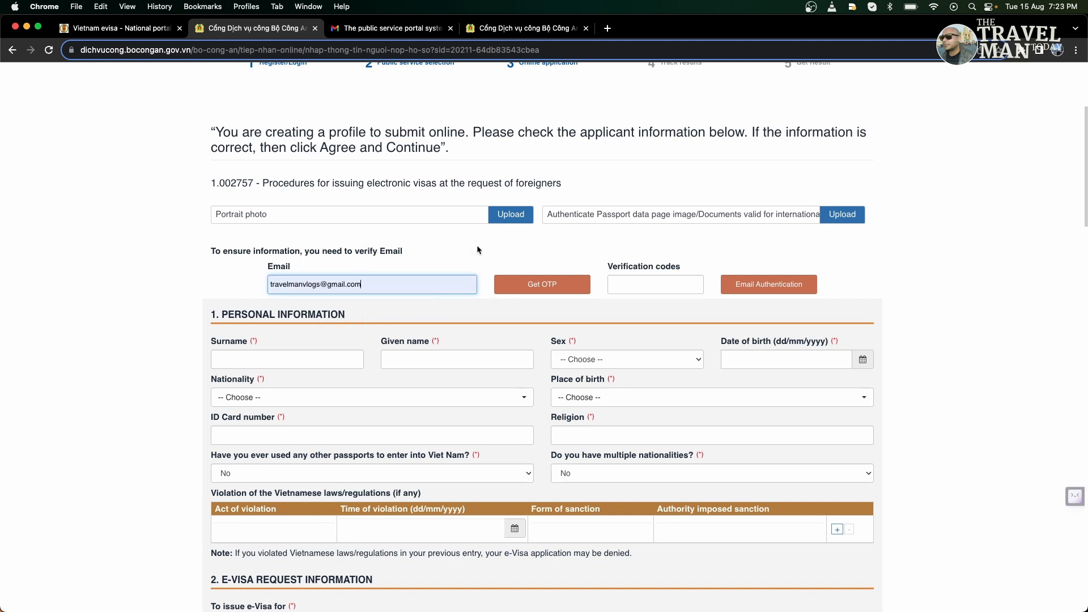
Look up the e-mailed verification code in Gmail and go to the application form whose e-mail is already verified.
left_click(391, 27)
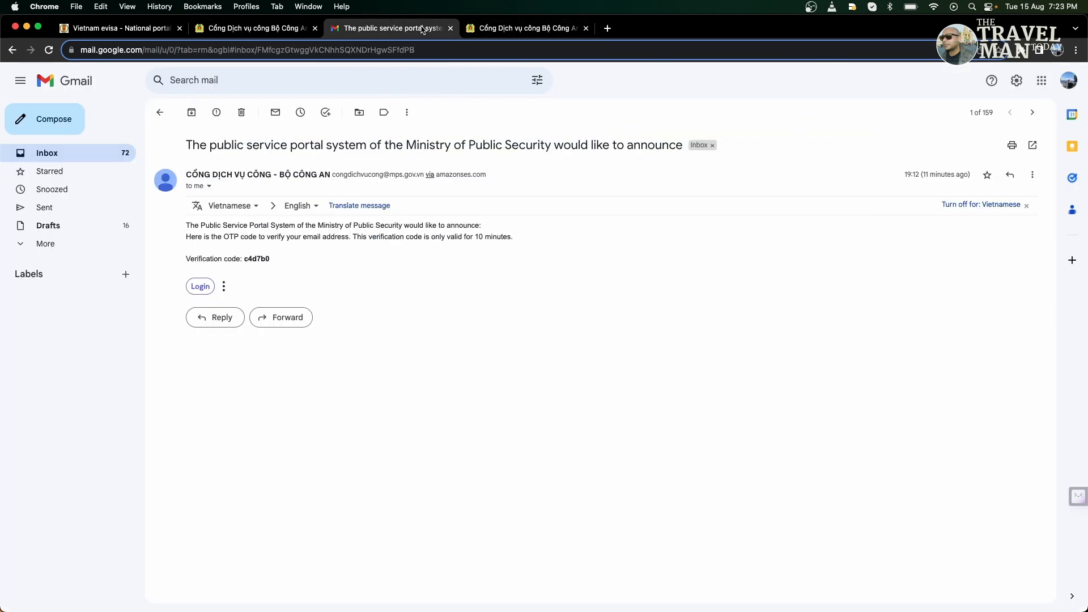
left_click_drag(272, 264, 244, 259)
left_click(518, 29)
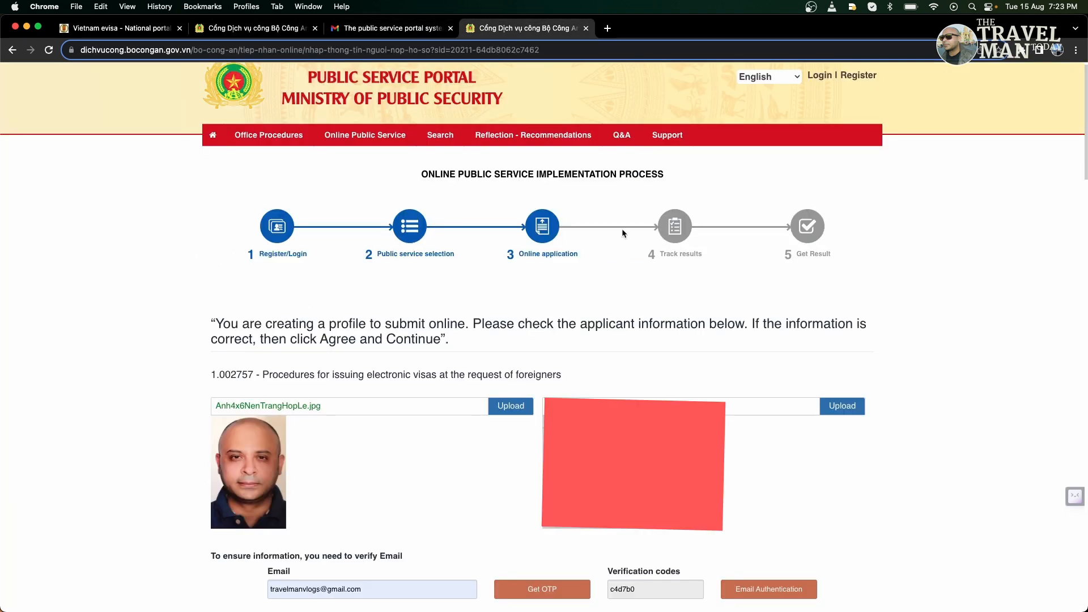
Set both the nationality and the place of birth to India in the personal information section.
scroll(1009, 349, "down", 5)
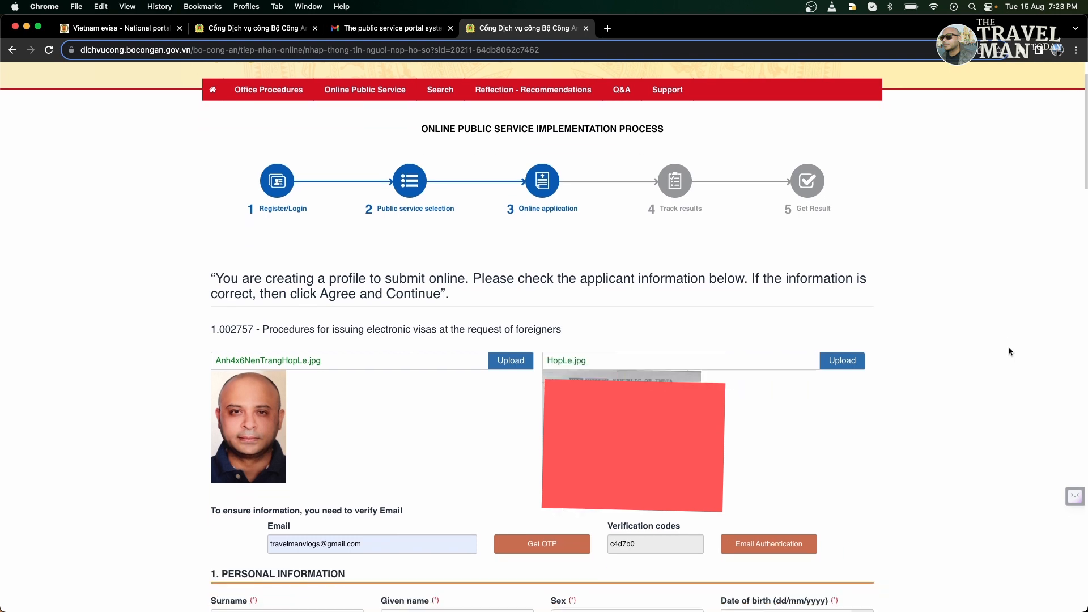
scroll(1009, 349, "down", 2)
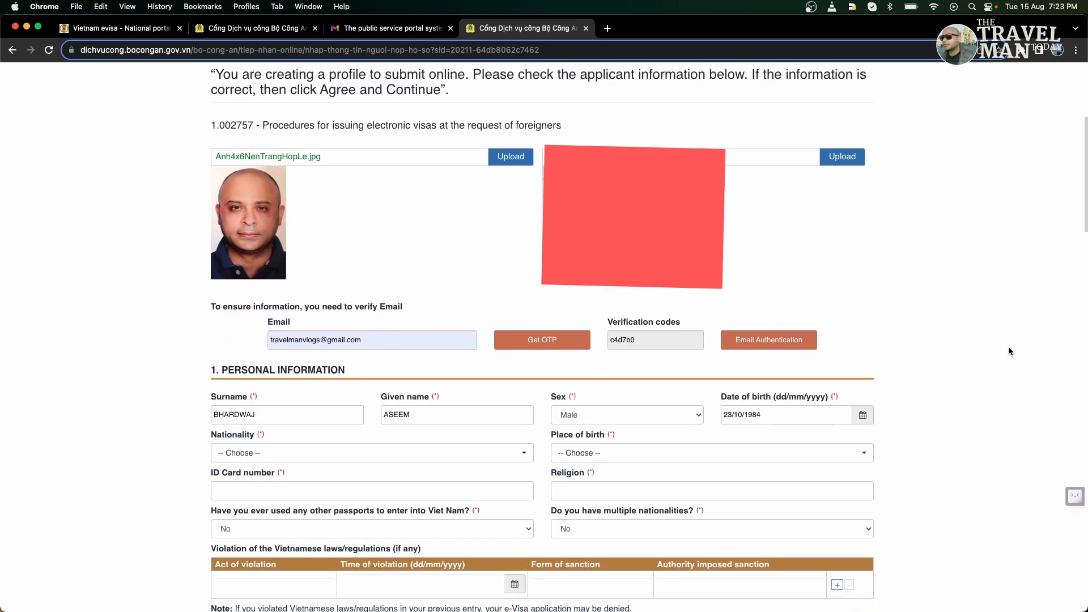
scroll(1009, 351, "down", 8)
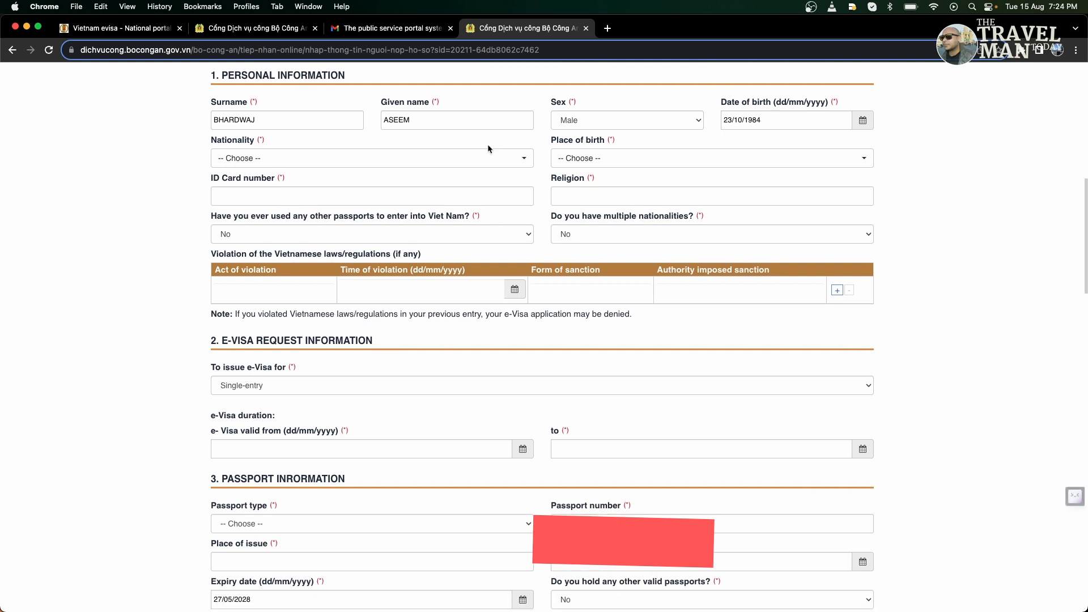
left_click(476, 161)
type("ind")
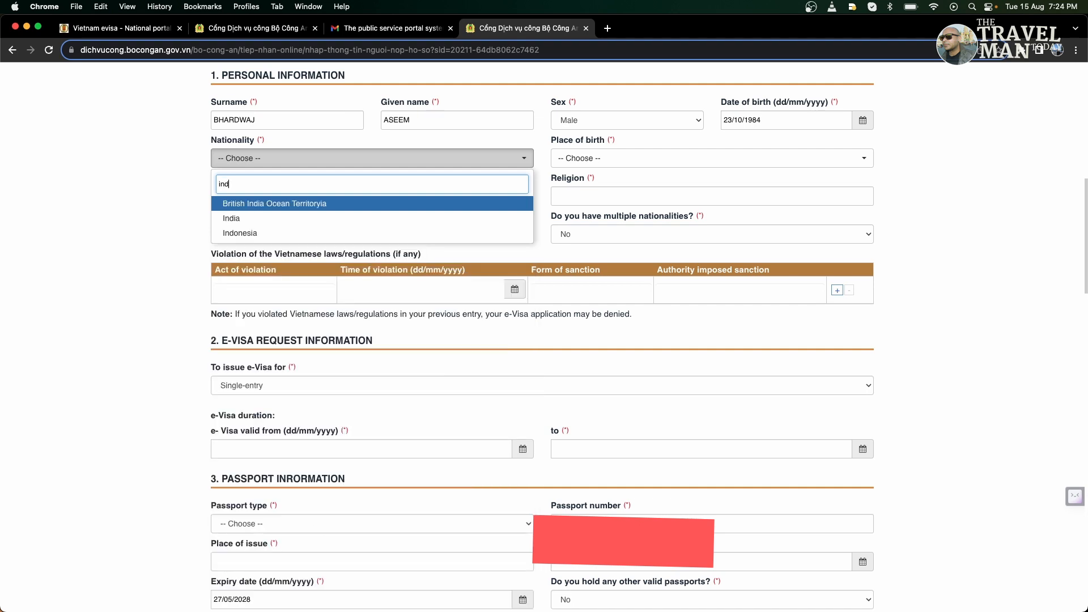
left_click(391, 221)
left_click(601, 160)
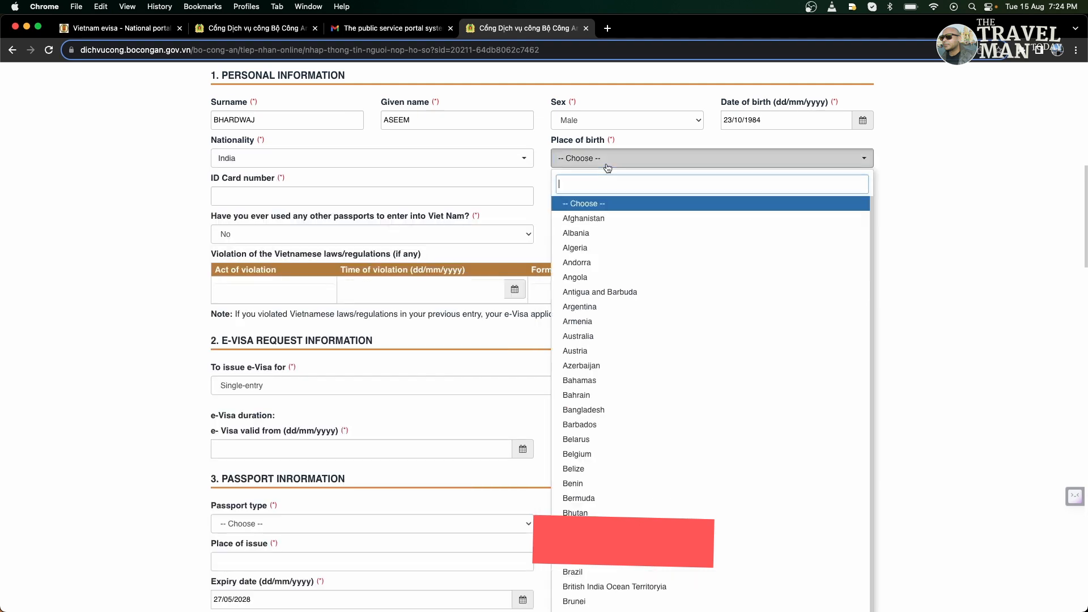
type("indi")
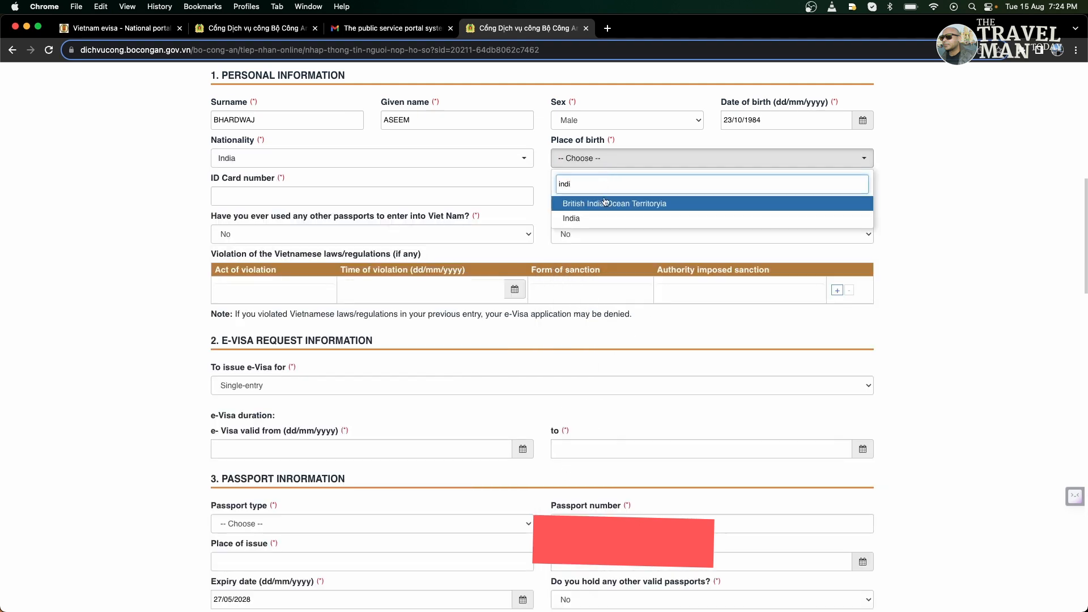
left_click(597, 217)
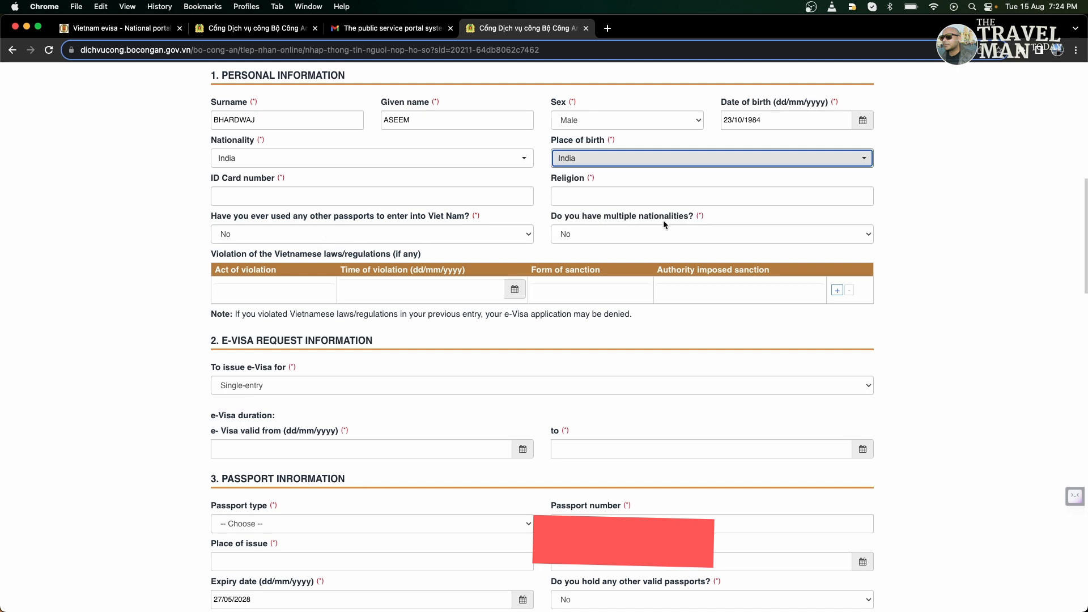
left_click(913, 259)
Request the e-Visa as Multiple-entry in the e-Visa request information.
scroll(913, 259, "down", 3)
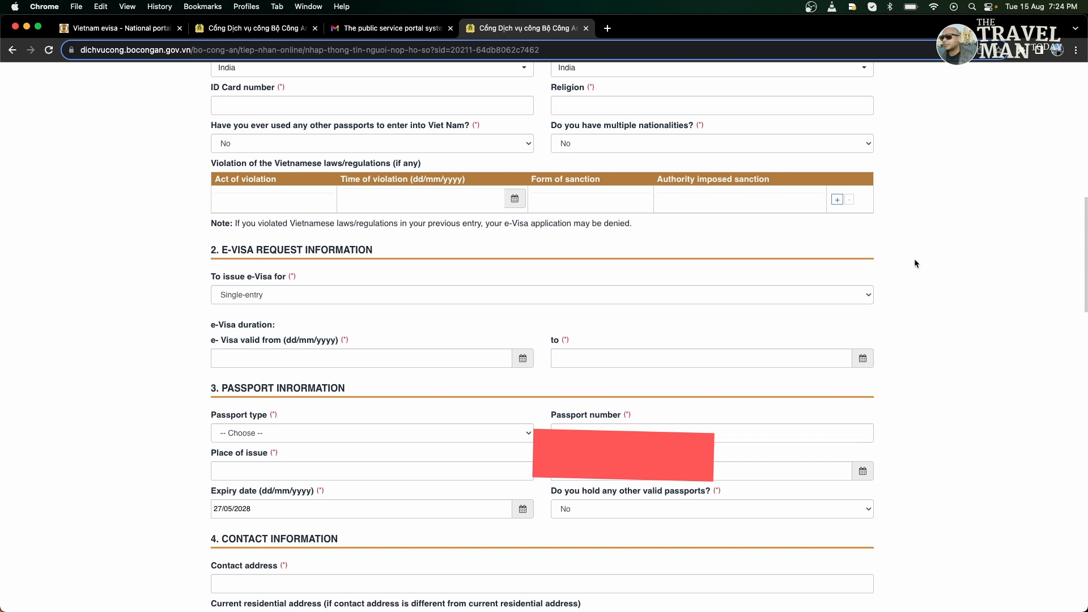
scroll(915, 264, "down", 2)
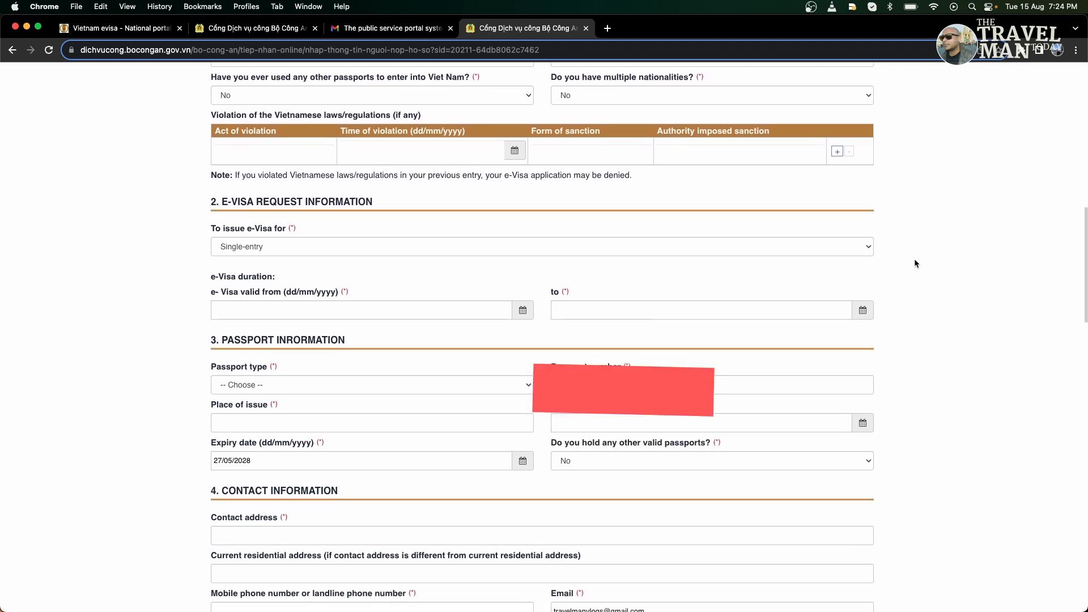
scroll(914, 263, "down", 2)
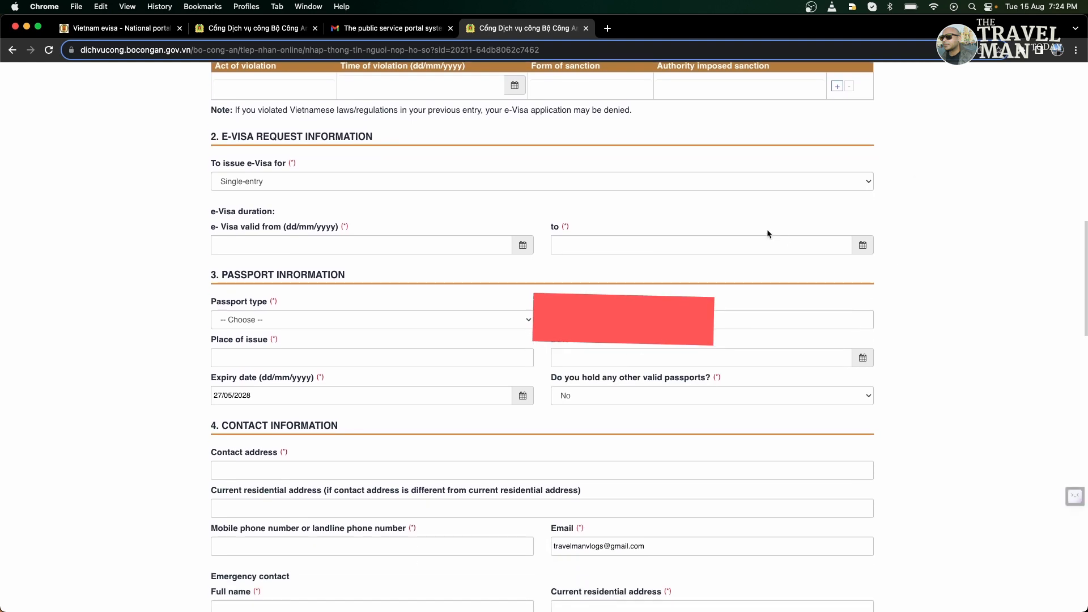
left_click(744, 181)
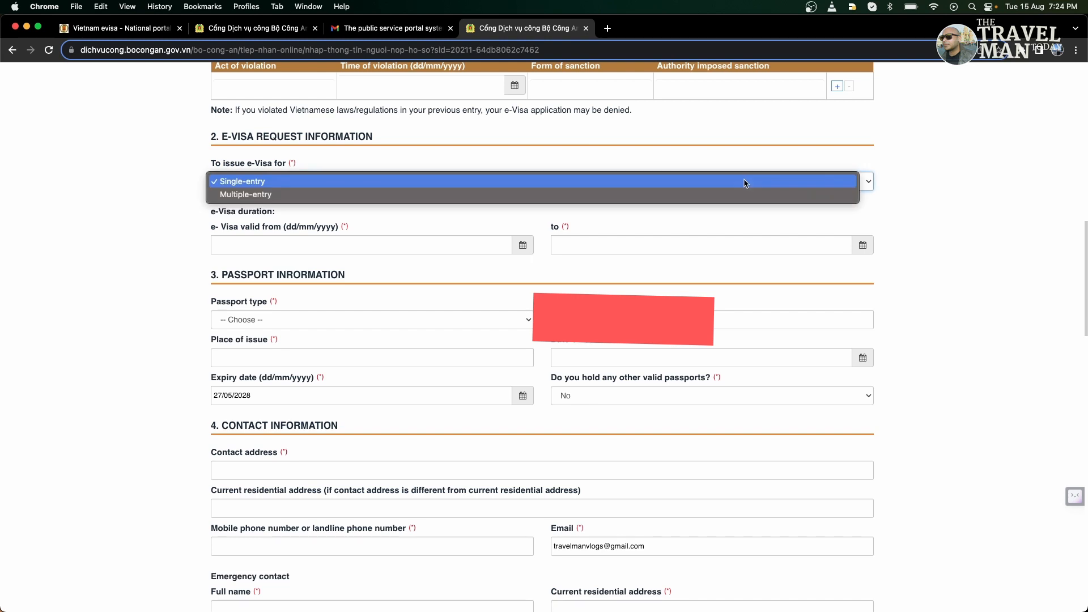
left_click(643, 195)
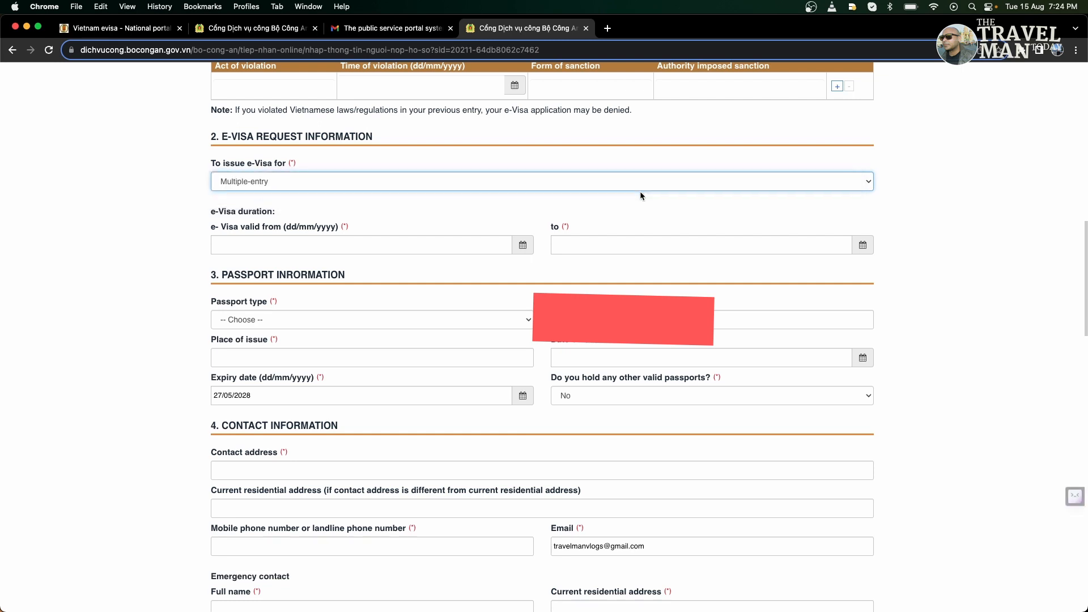
left_click(970, 181)
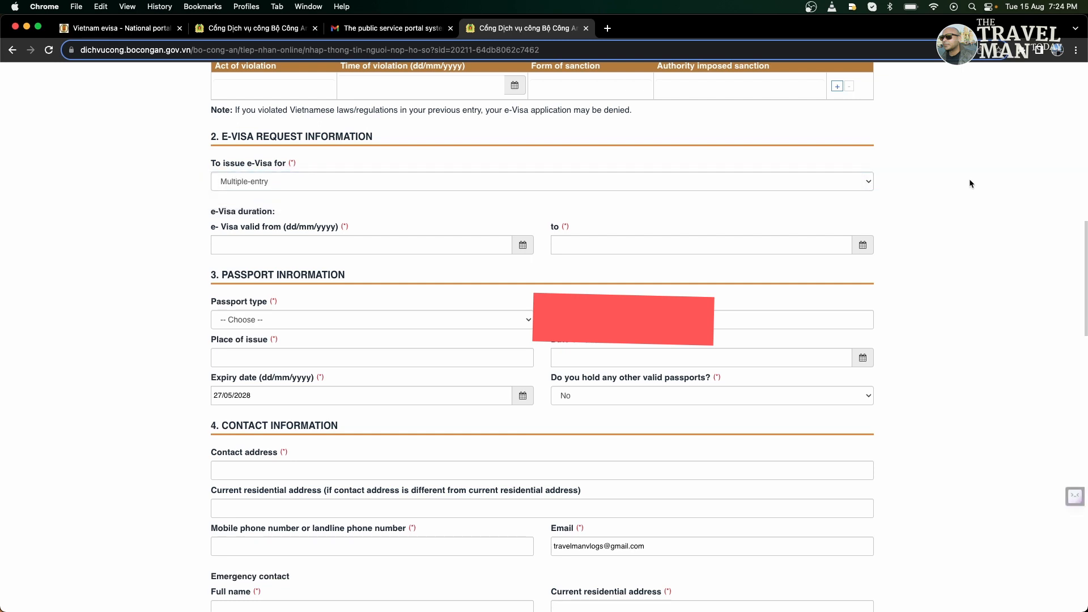
Set the e-Visa duration to run from 30/08/2023 to 25/11/2023.
scroll(969, 184, "up", 2)
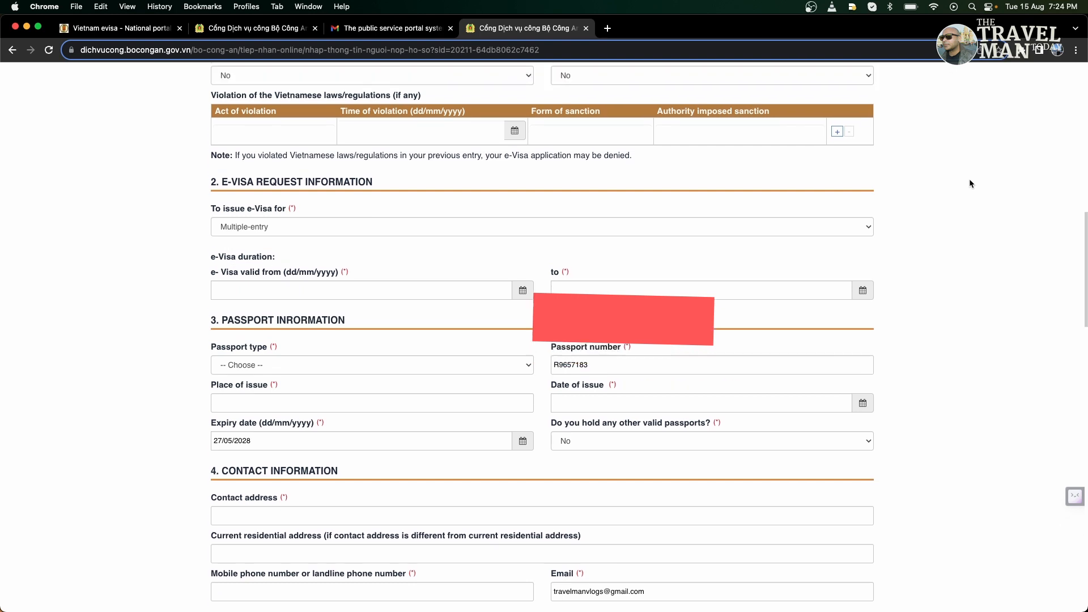
scroll(970, 183, "down", 1)
scroll(970, 183, "down", 2)
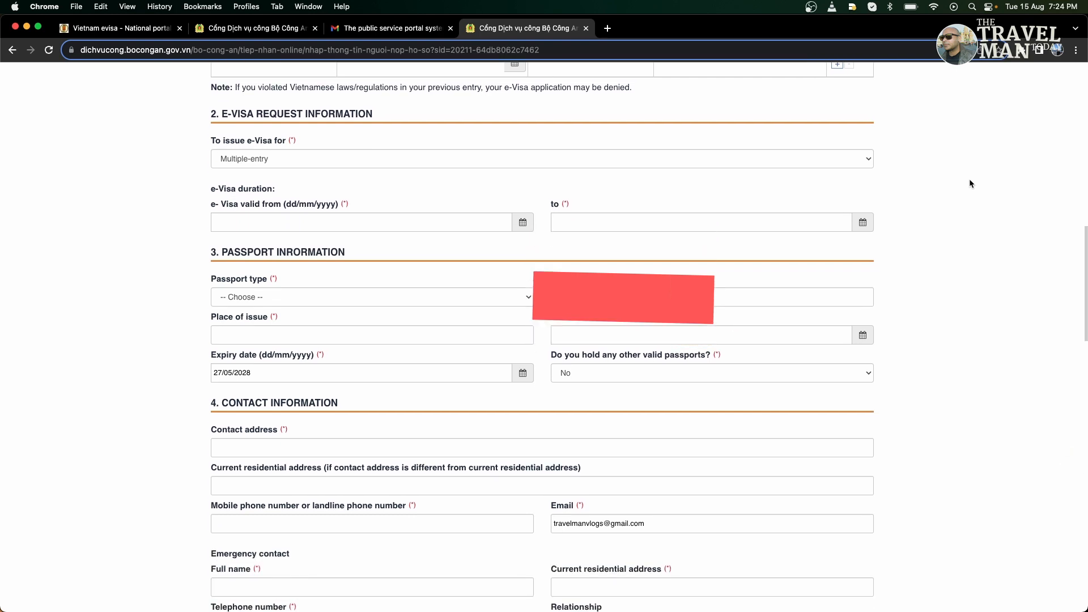
left_click(521, 223)
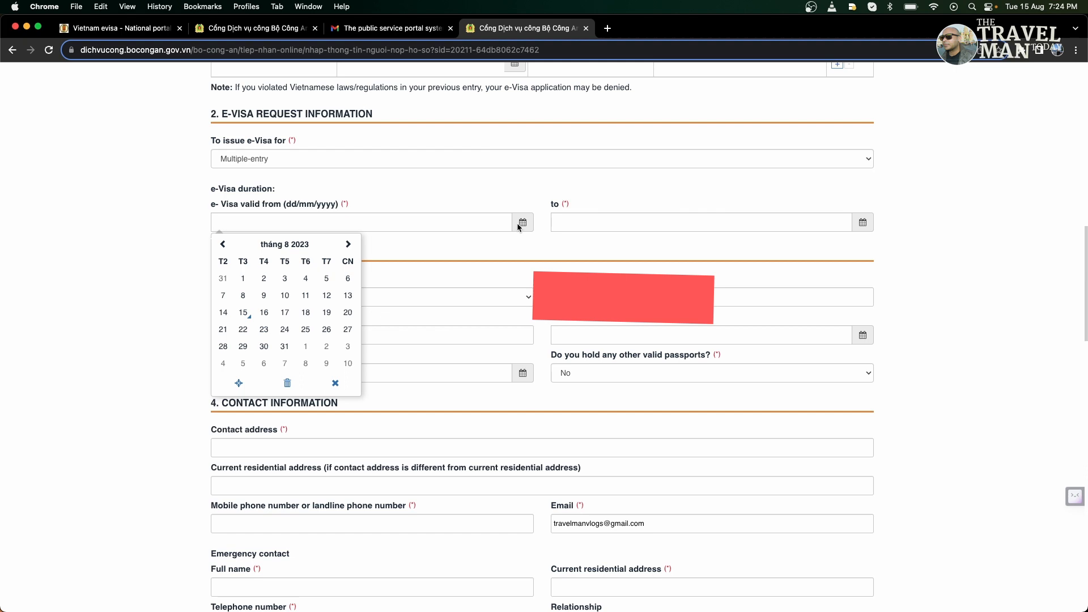
left_click(416, 223)
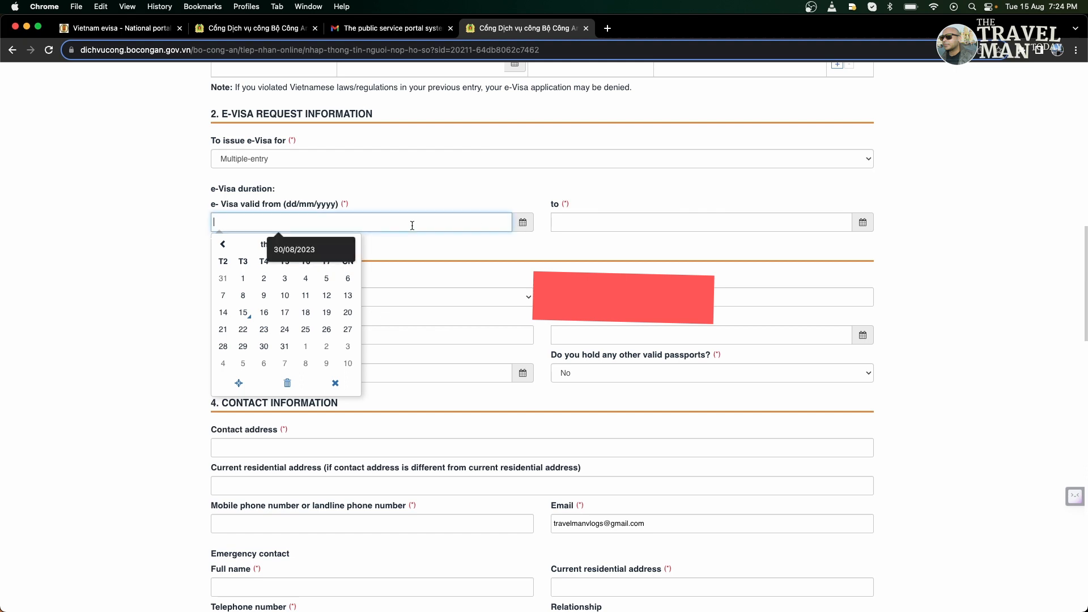
left_click(322, 251)
left_click(637, 223)
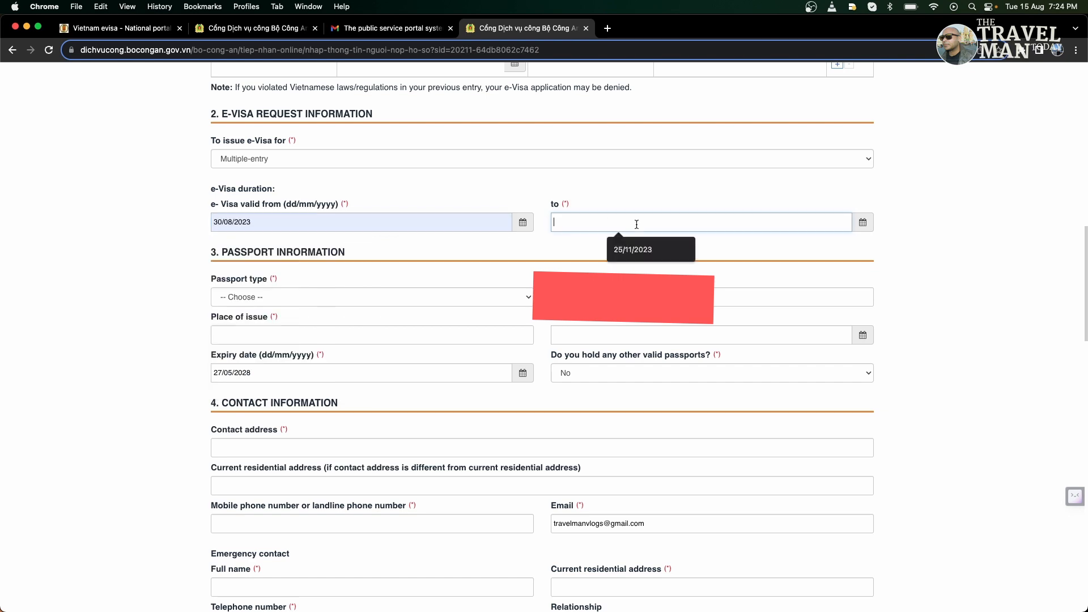
left_click(640, 252)
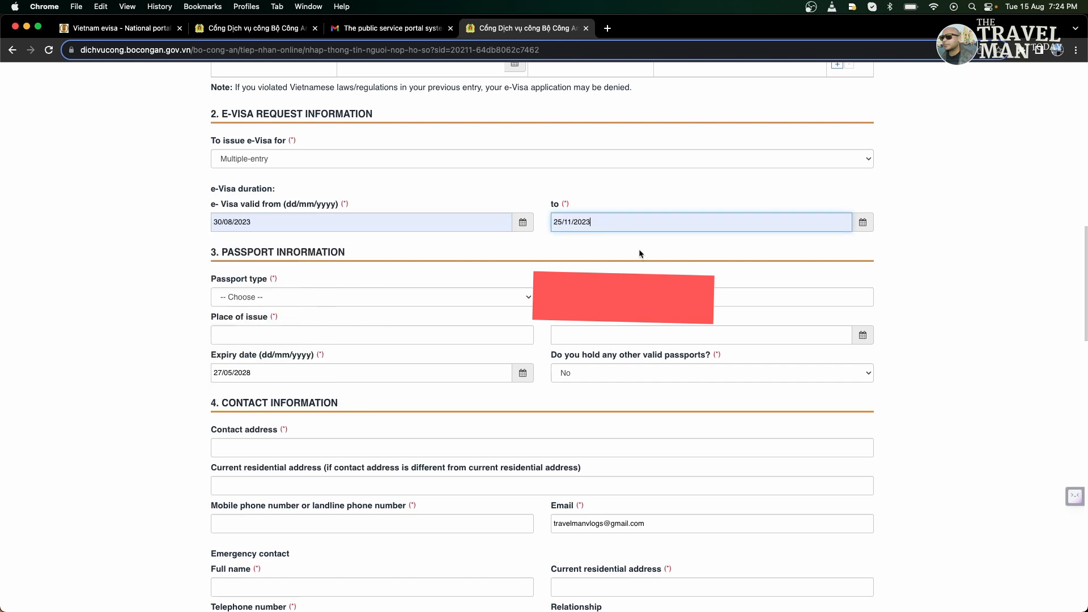
left_click(630, 251)
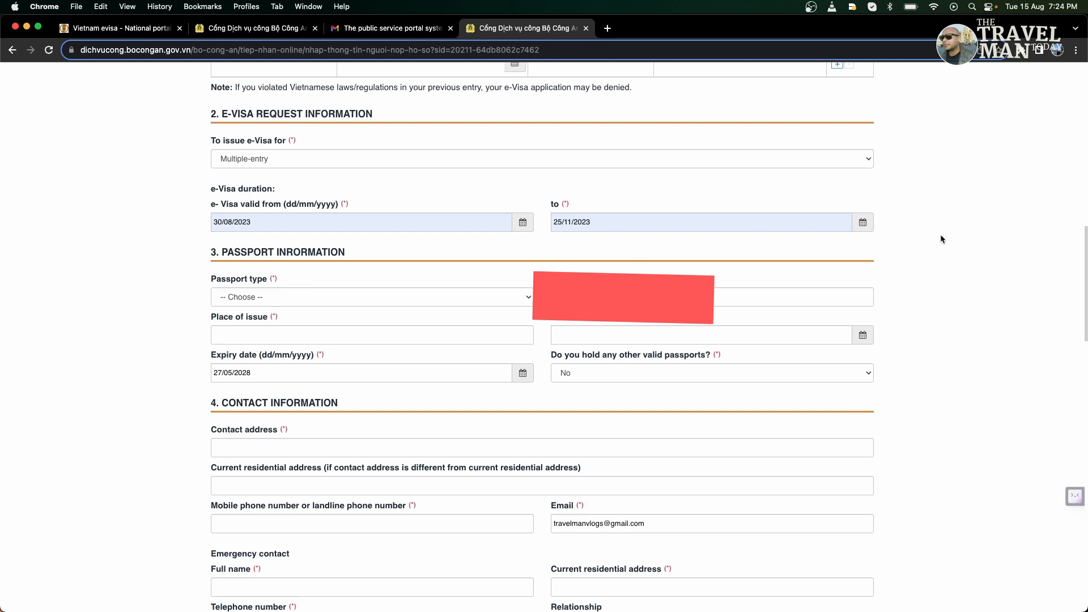
Set the passport type to Ordinary passport and the passport's place of issue to Delhi.
scroll(941, 238, "down", 1)
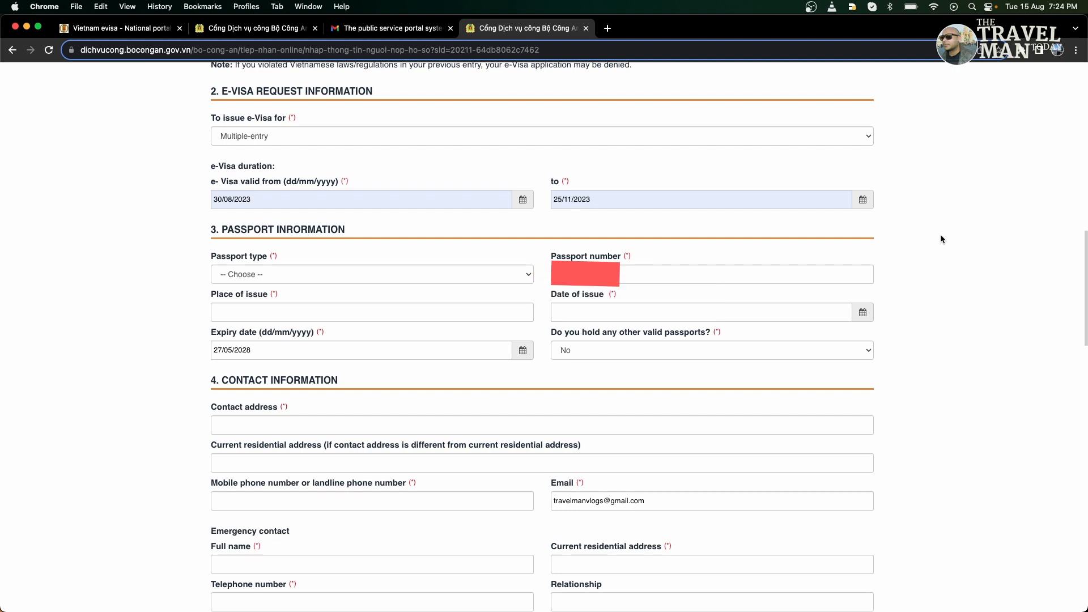
scroll(941, 238, "down", 5)
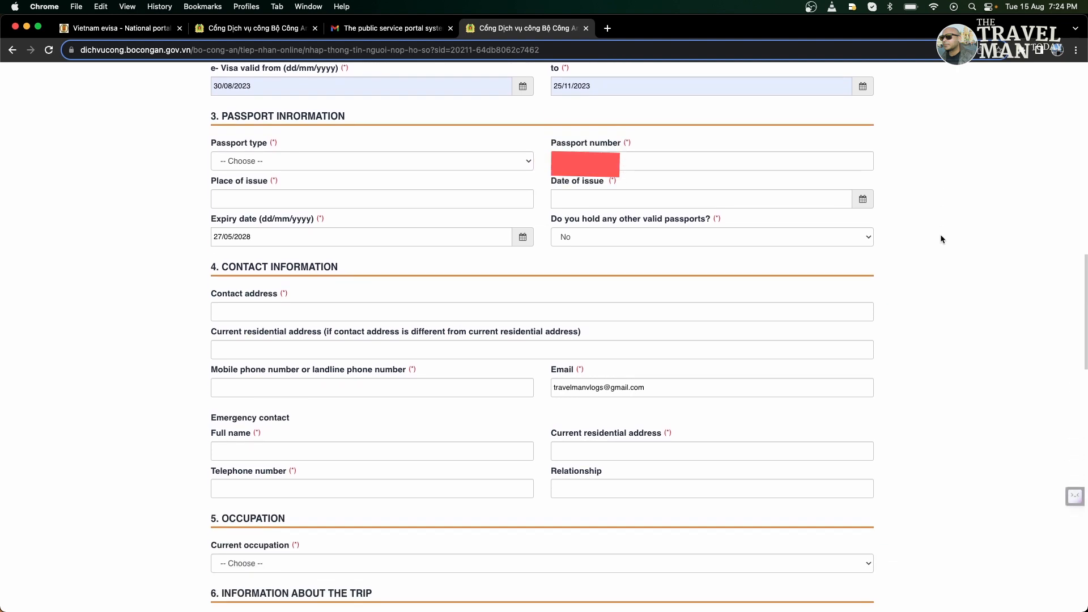
left_click(436, 161)
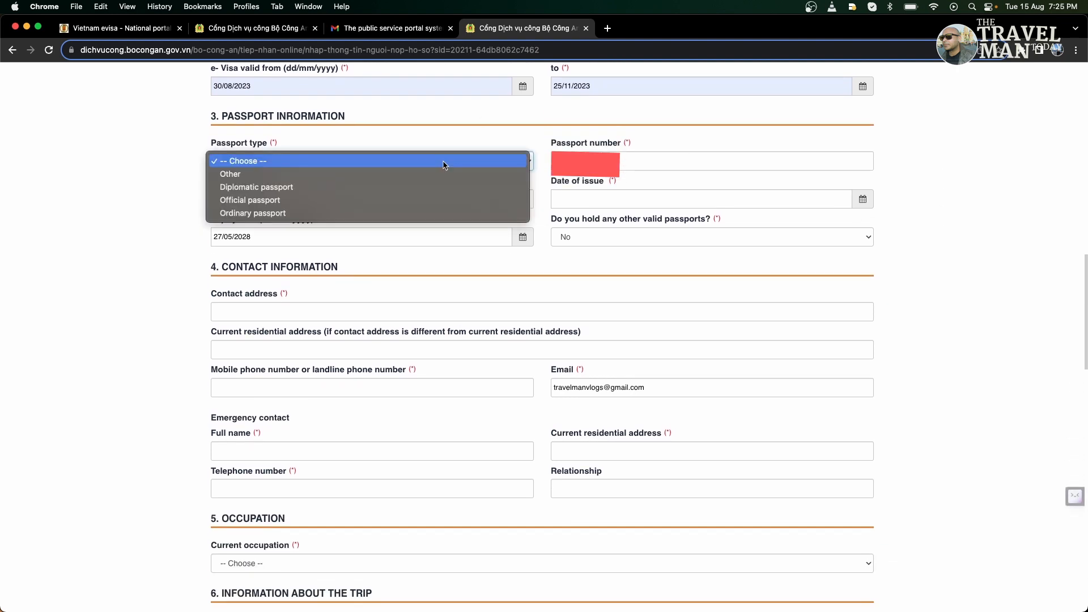
left_click(356, 213)
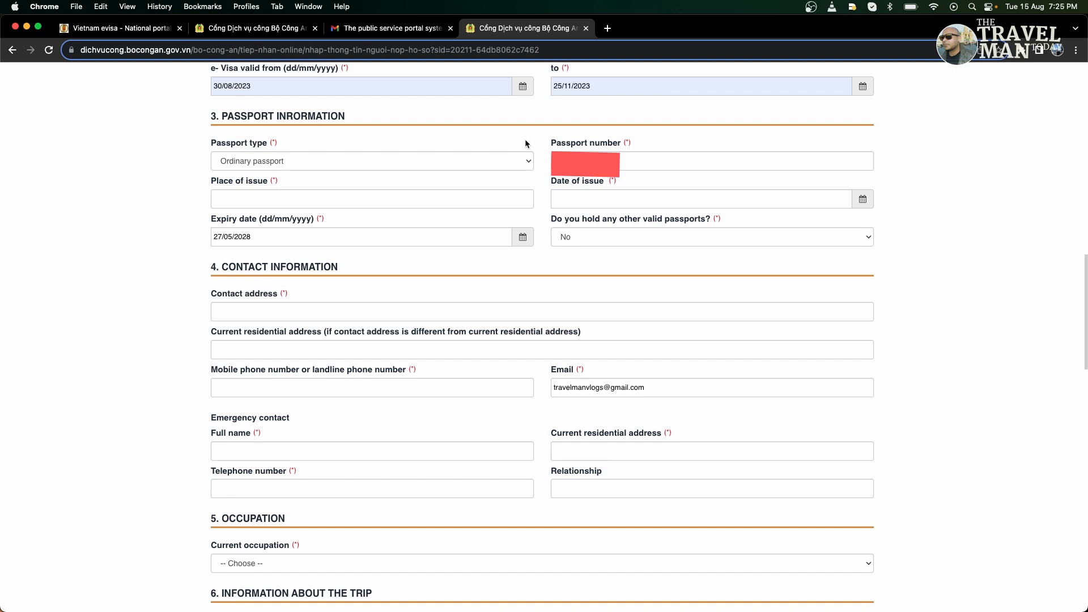
left_click_drag(1084, 275, 1086, 114)
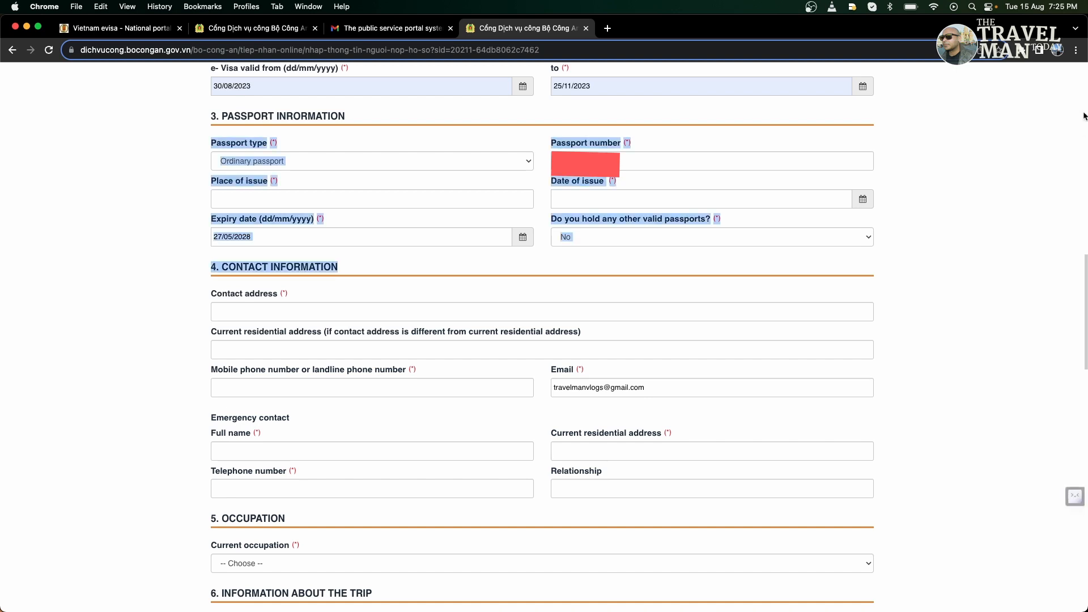
left_click(1077, 261)
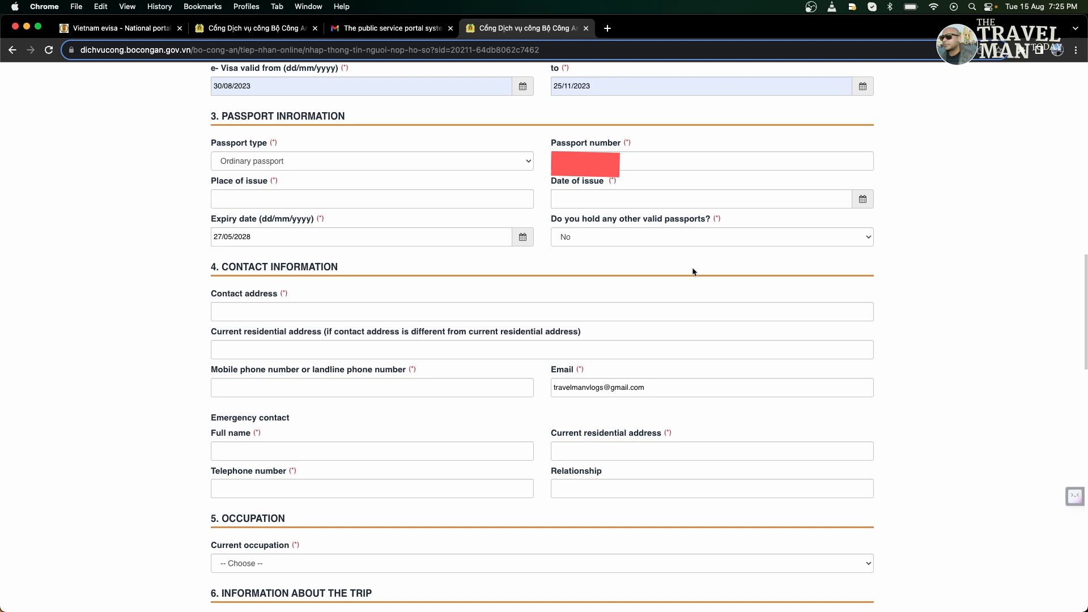
left_click(452, 205)
left_click(330, 228)
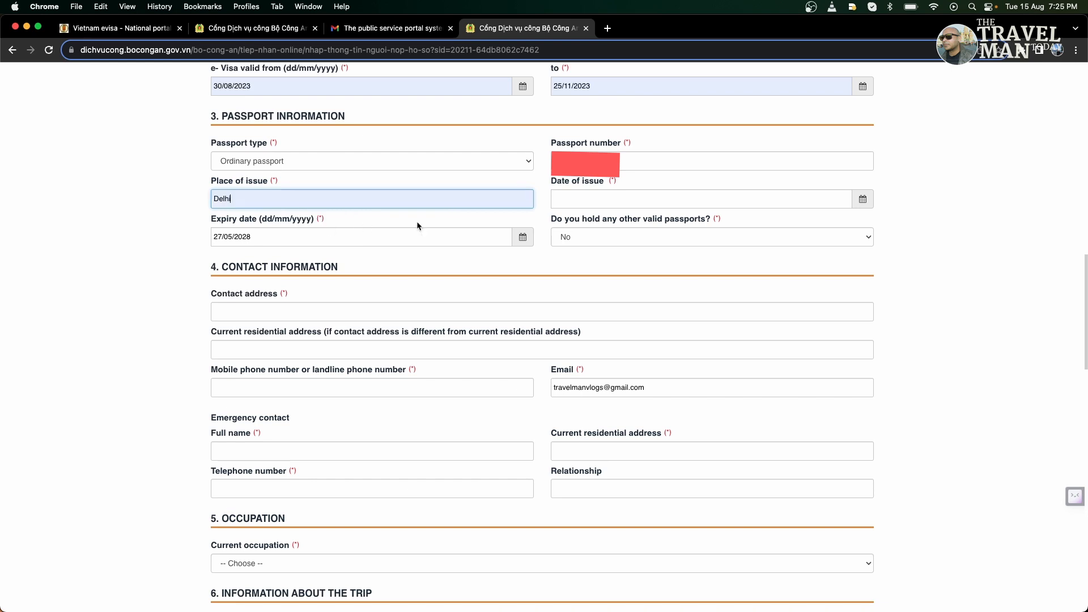
Set the passport's date of issue to 28/05/2018.
left_click(834, 195)
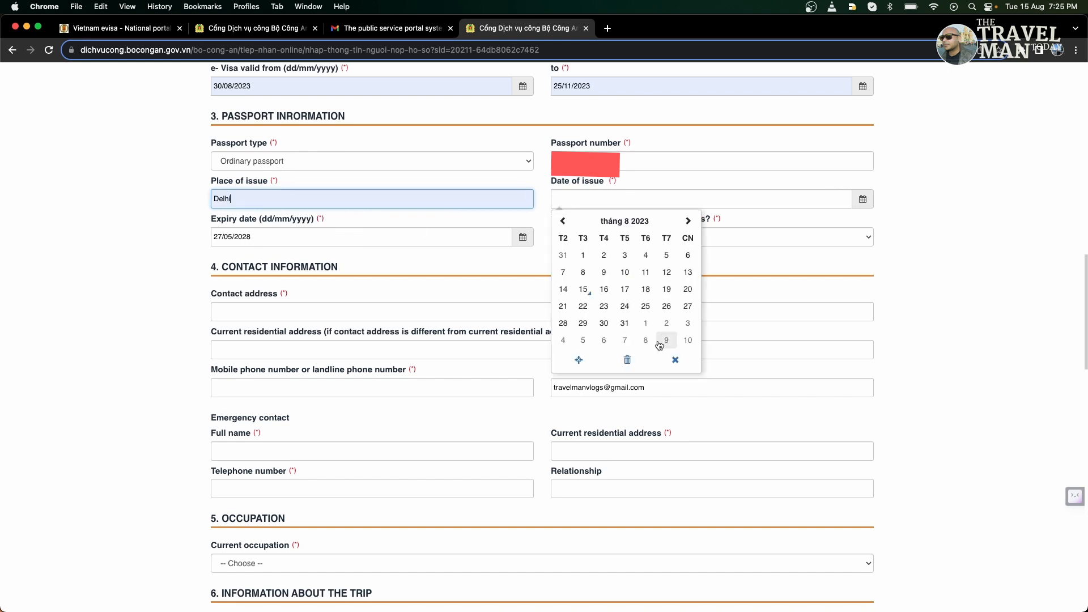
left_click(725, 197)
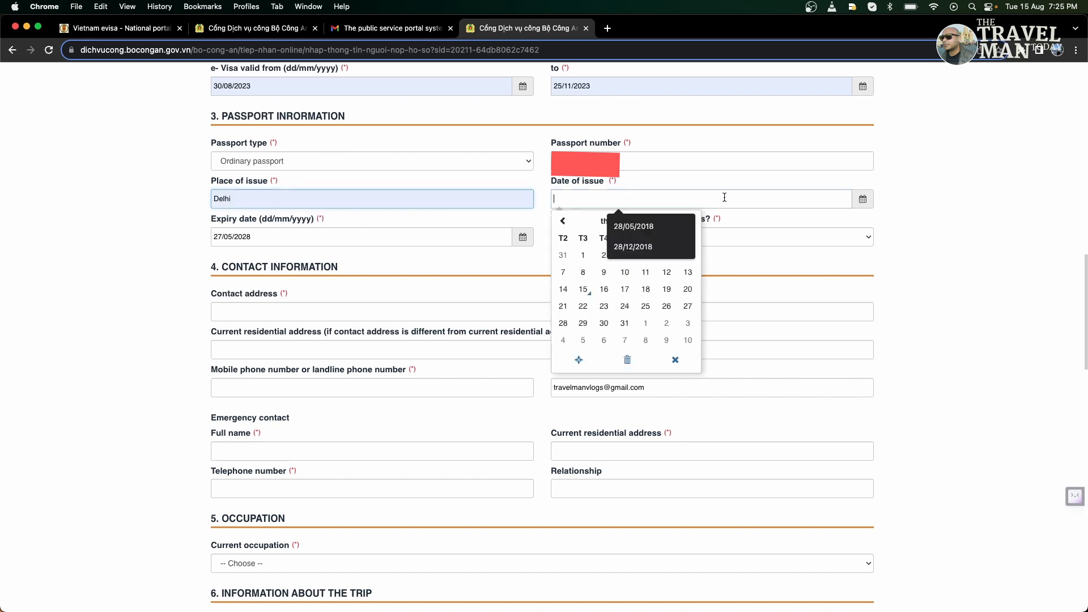
left_click(649, 226)
left_click(925, 232)
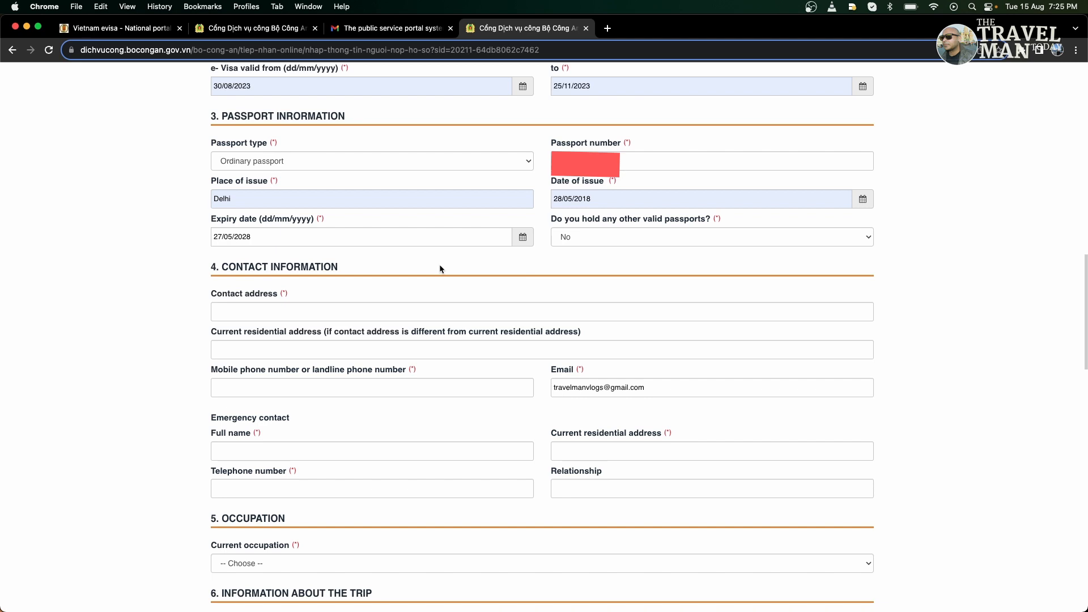
Switch the answer about holding other valid passports to Yes, and return it to No.
left_click(648, 238)
left_click(669, 250)
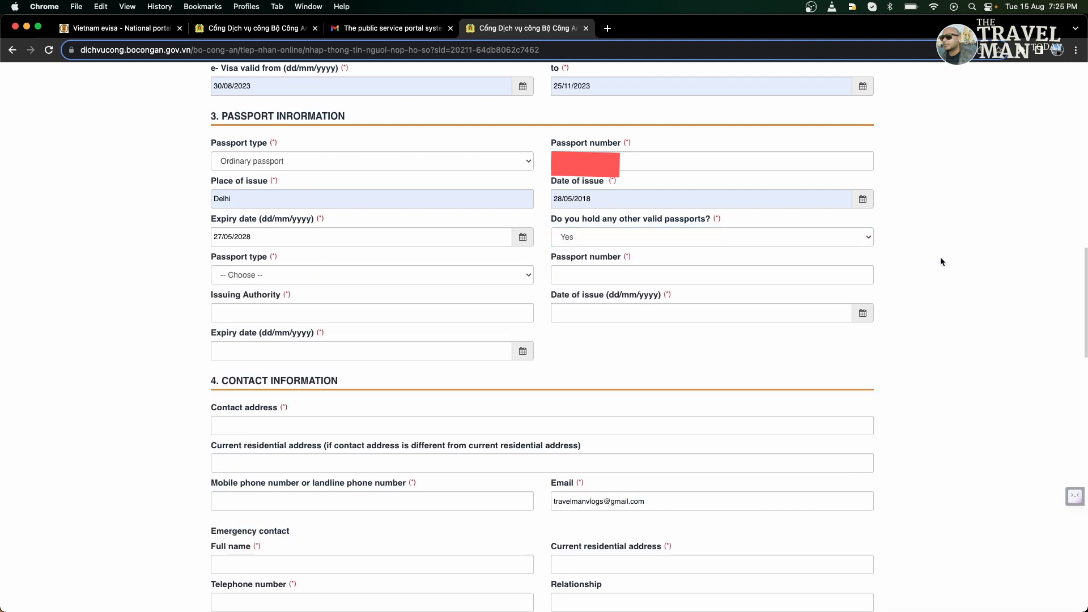
left_click(852, 237)
left_click(668, 224)
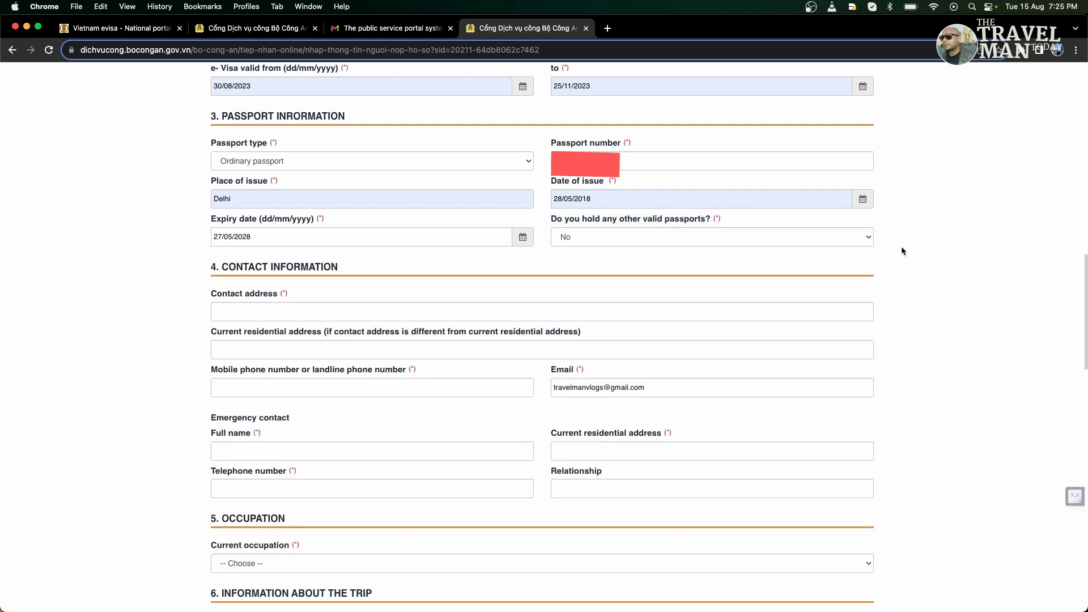
Fill in the applicant's contact address, current residential address and mobile phone number in the contact information.
scroll(901, 246, "down", 2)
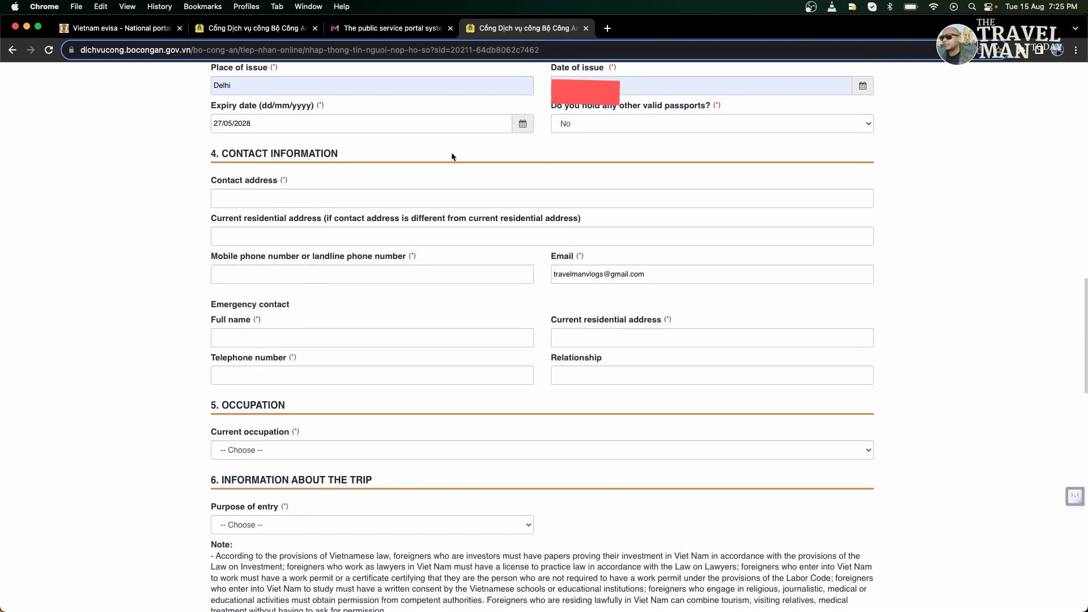
left_click(326, 200)
left_click(310, 229)
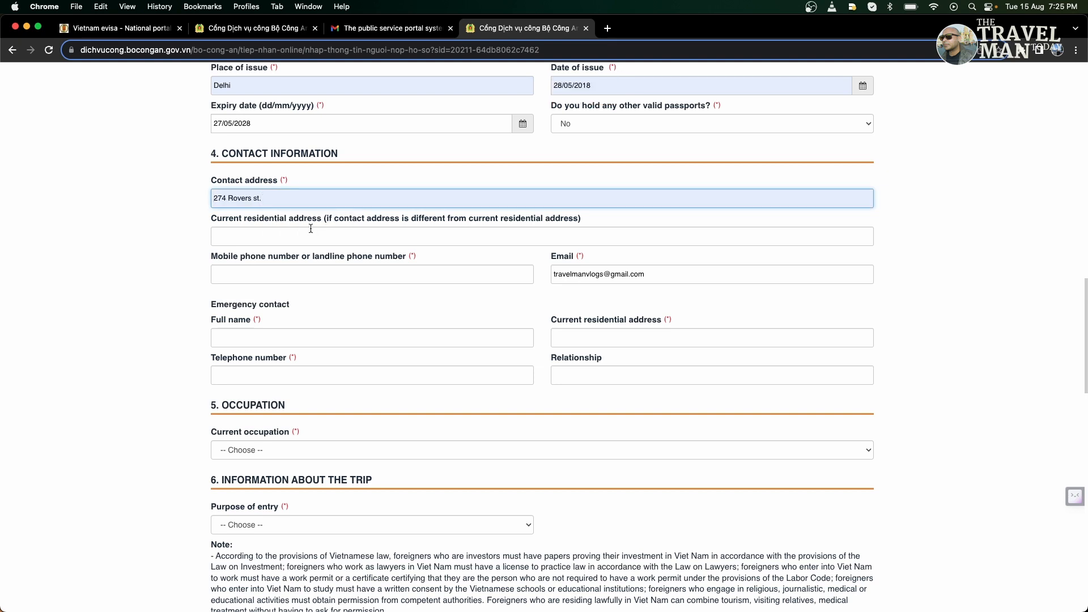
left_click(300, 237)
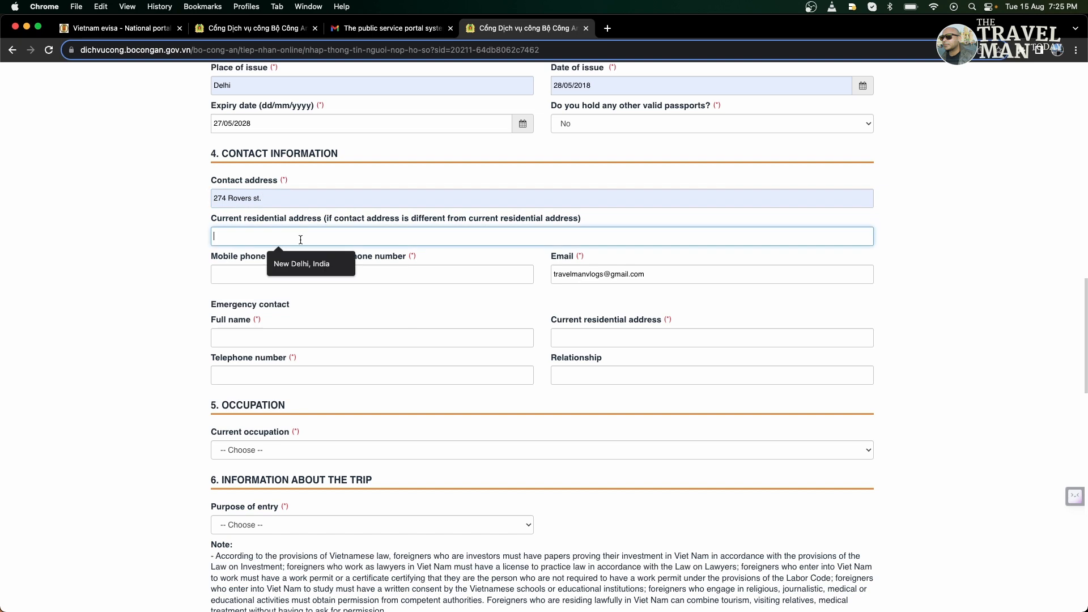
left_click(300, 265)
left_click(315, 274)
left_click(306, 303)
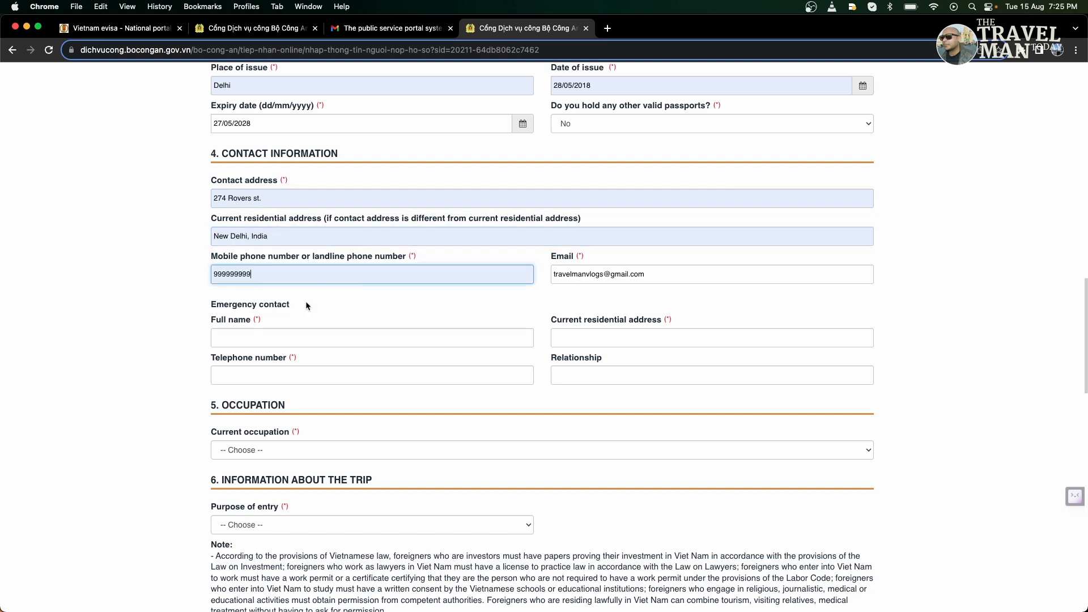
left_click(887, 306)
Enter the emergency contact's full name, residential address and telephone number, with Brother as the relationship.
scroll(887, 307, "down", 3)
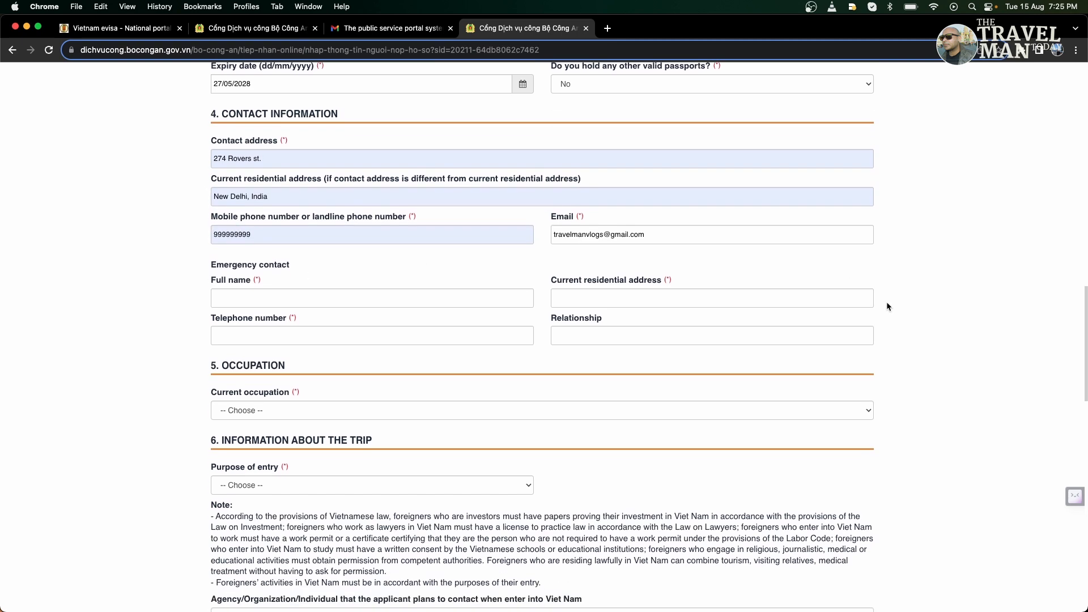
left_click(434, 229)
type("Ravi")
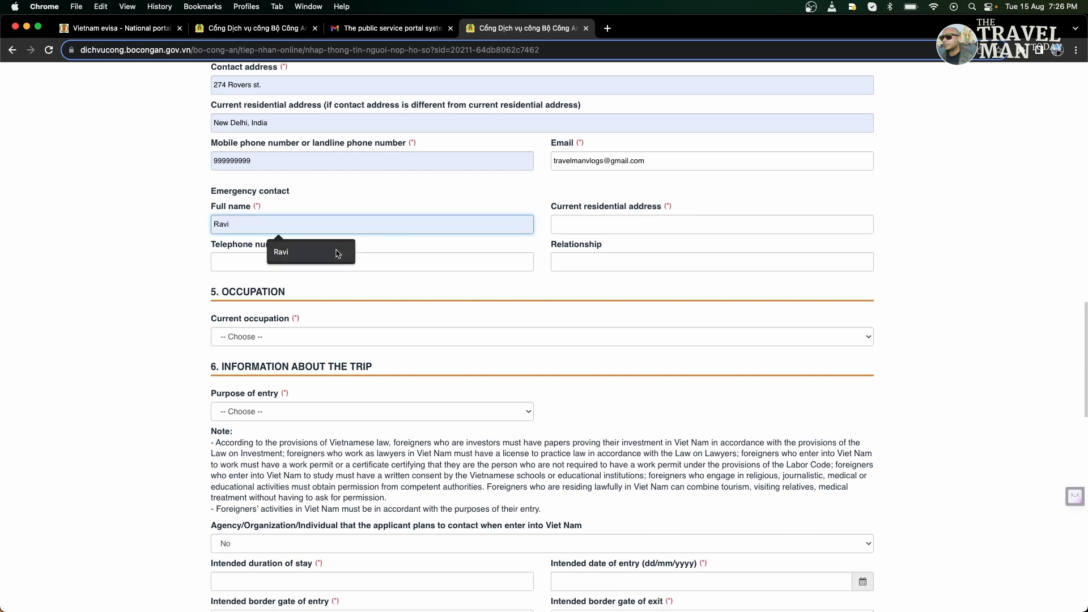
left_click(602, 232)
type("India")
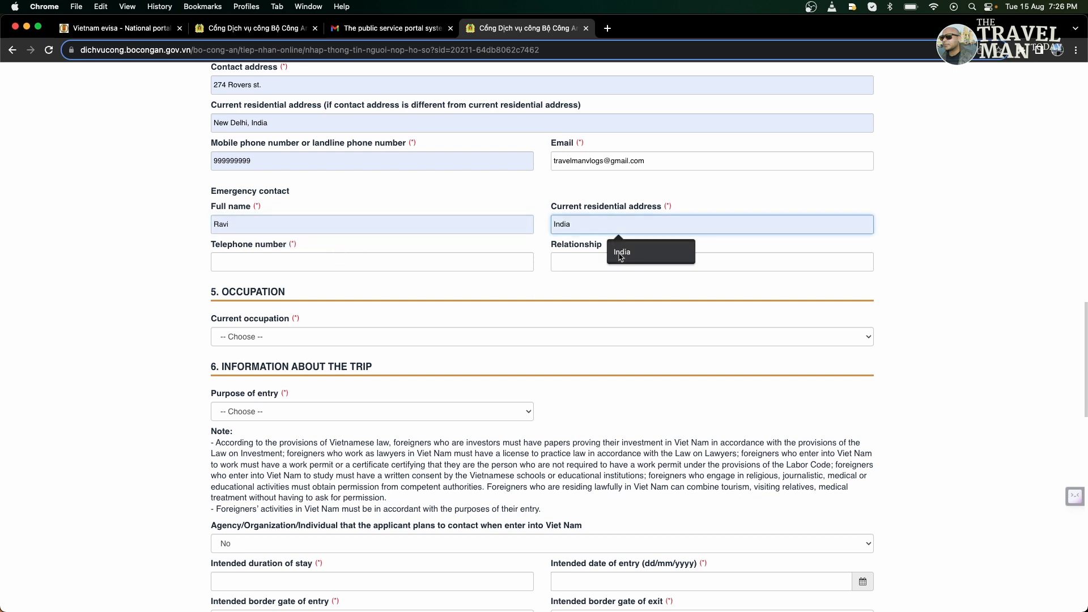
left_click(476, 257)
left_click(360, 294)
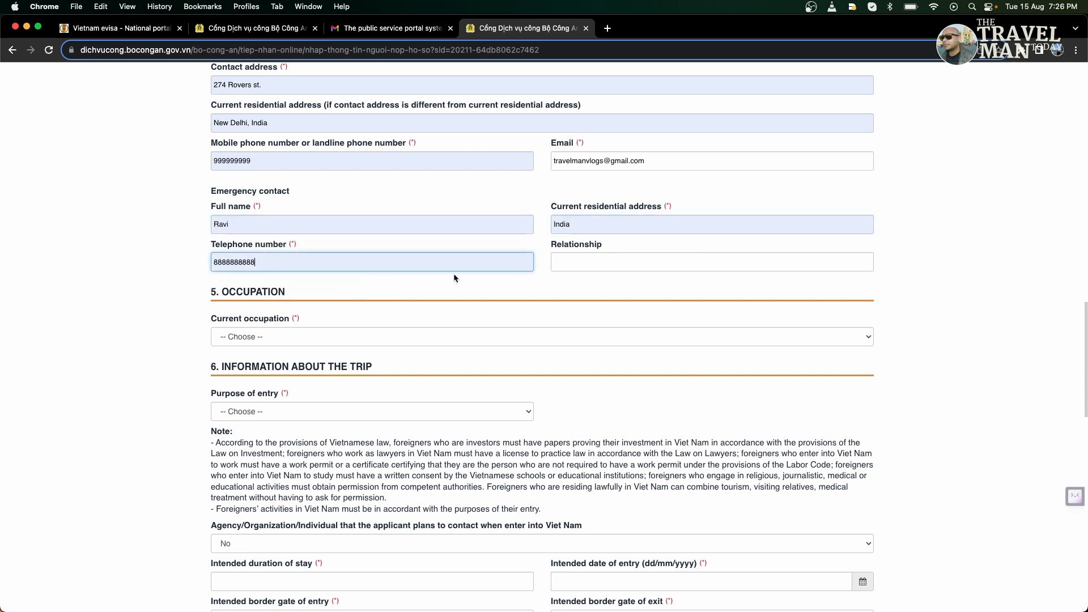
left_click(577, 269)
left_click(623, 293)
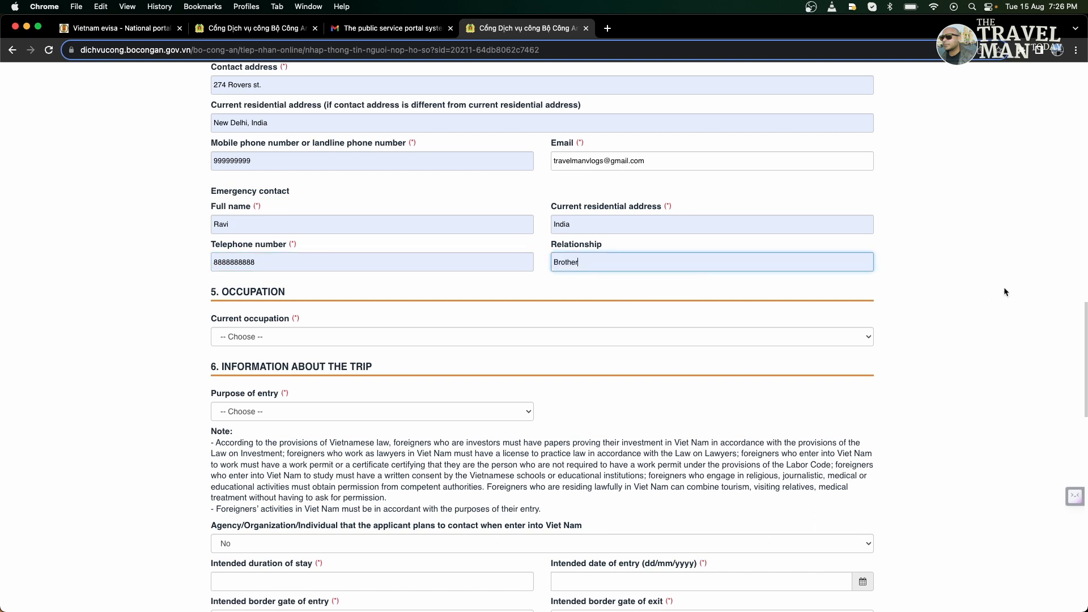
Set the current occupation to Employee.
scroll(973, 286, "down", 5)
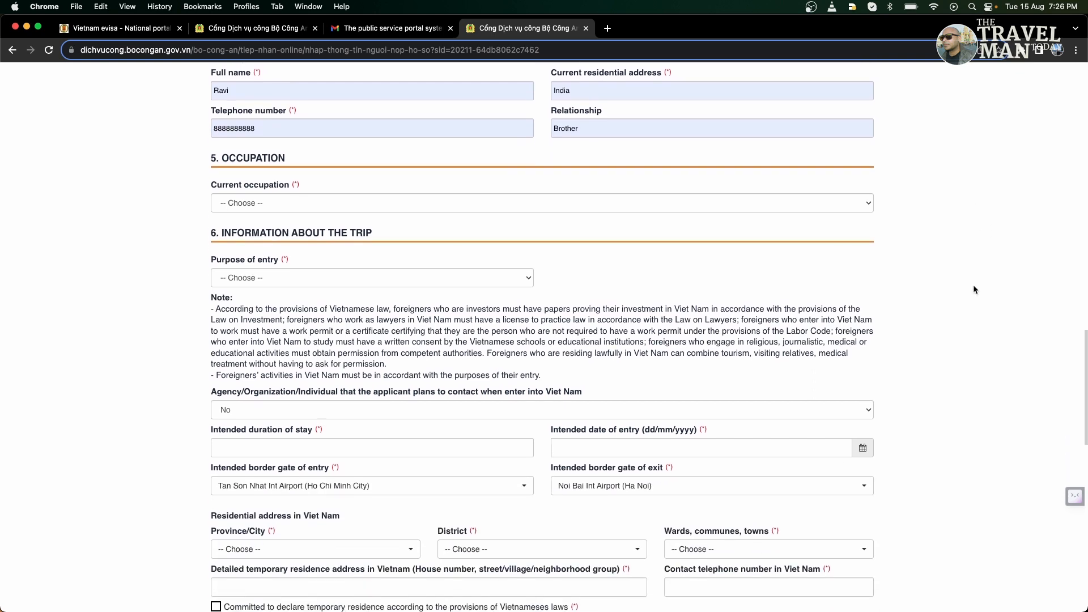
left_click(842, 157)
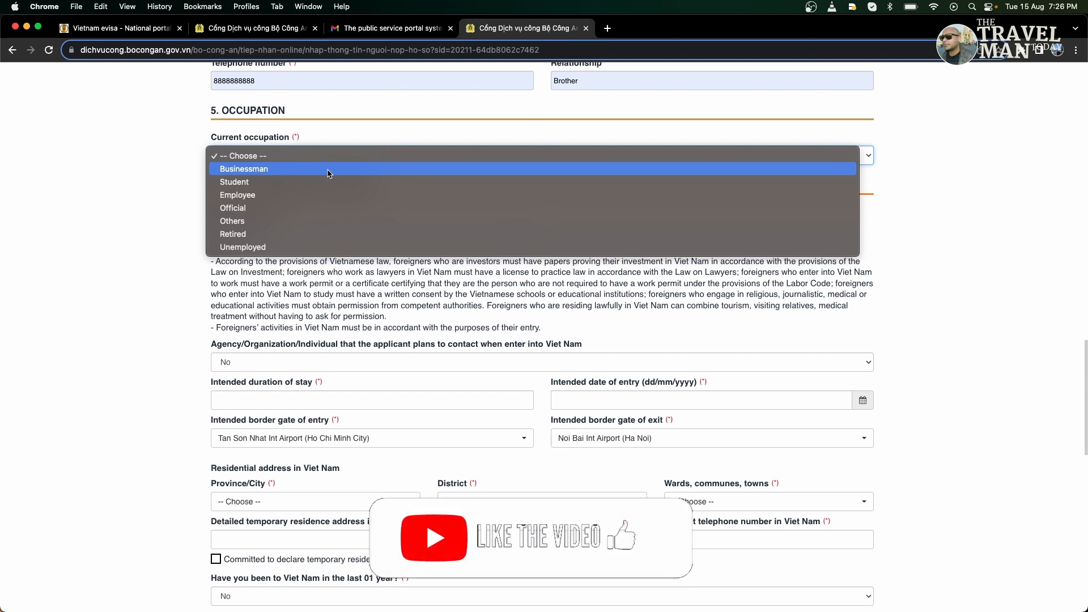
left_click(280, 194)
left_click(120, 270)
Fill in the occupation information with company Samsung, position Manager, and the company's address and telephone number.
left_click(323, 219)
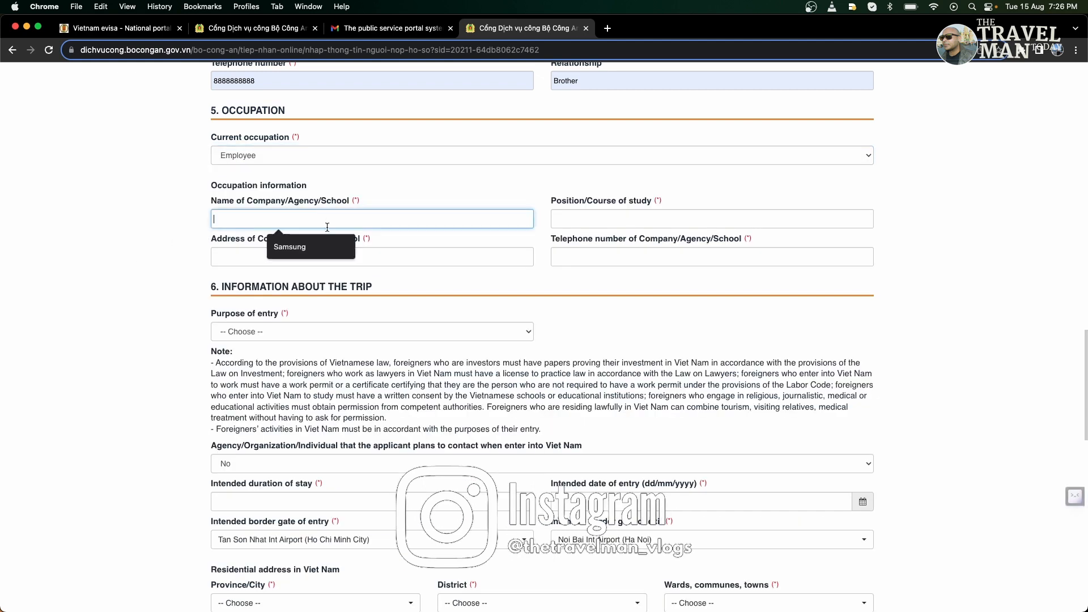
left_click(309, 248)
left_click(652, 220)
left_click(646, 246)
left_click(339, 258)
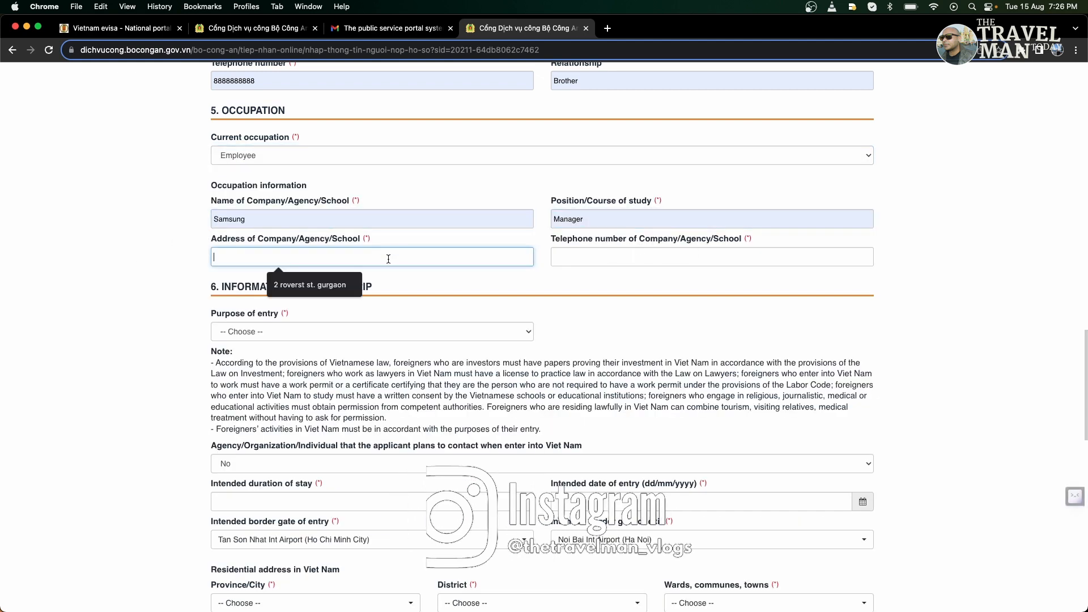
left_click(339, 285)
left_click(623, 257)
left_click(618, 282)
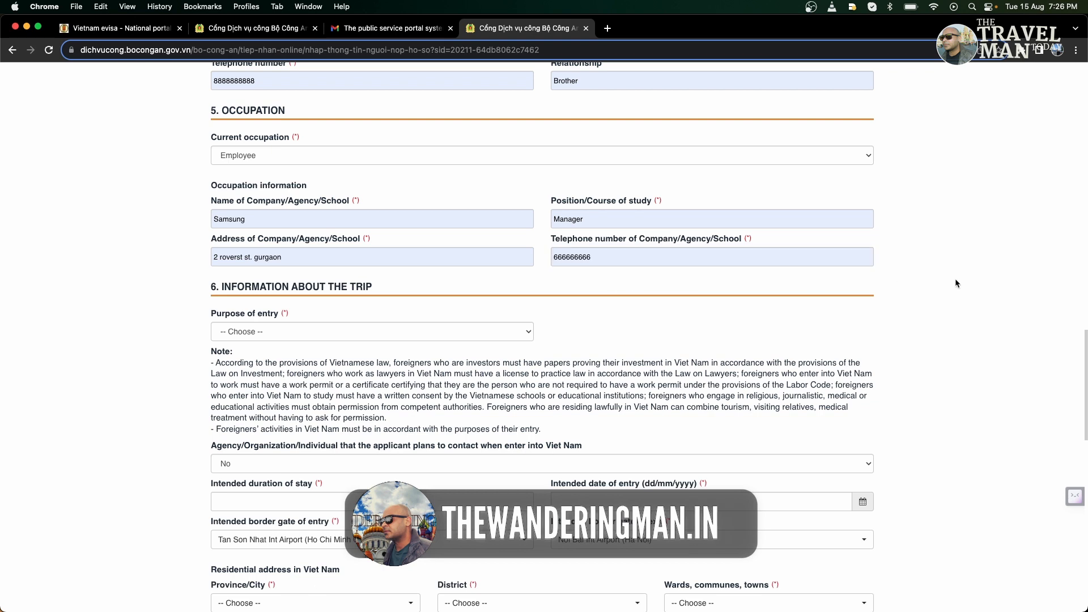
Set the purpose of entry to Tourist in the trip information.
scroll(955, 283, "down", 1)
scroll(956, 283, "down", 3)
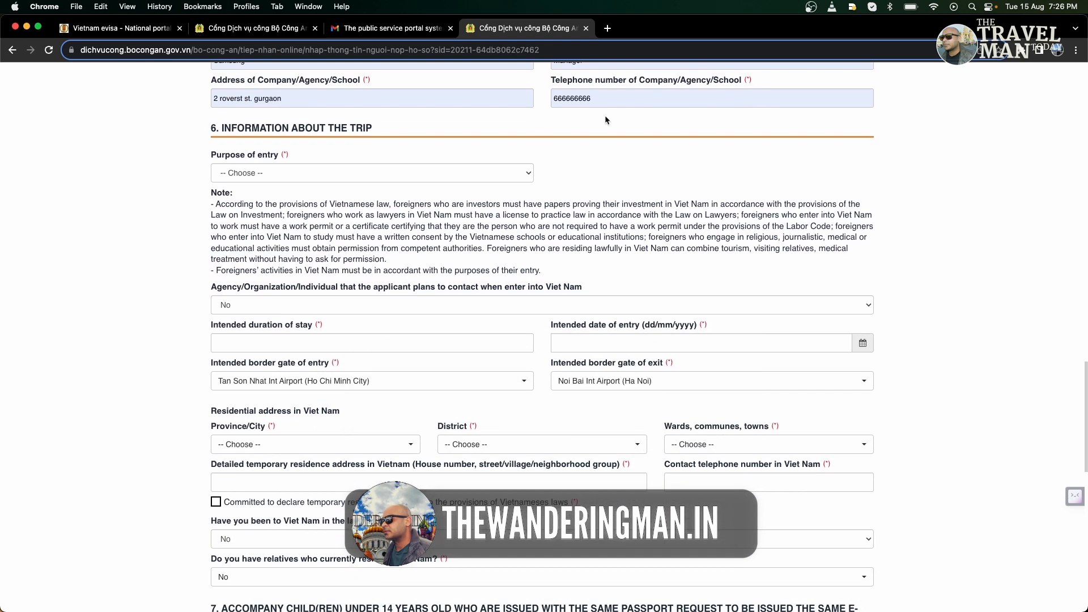
left_click(415, 180)
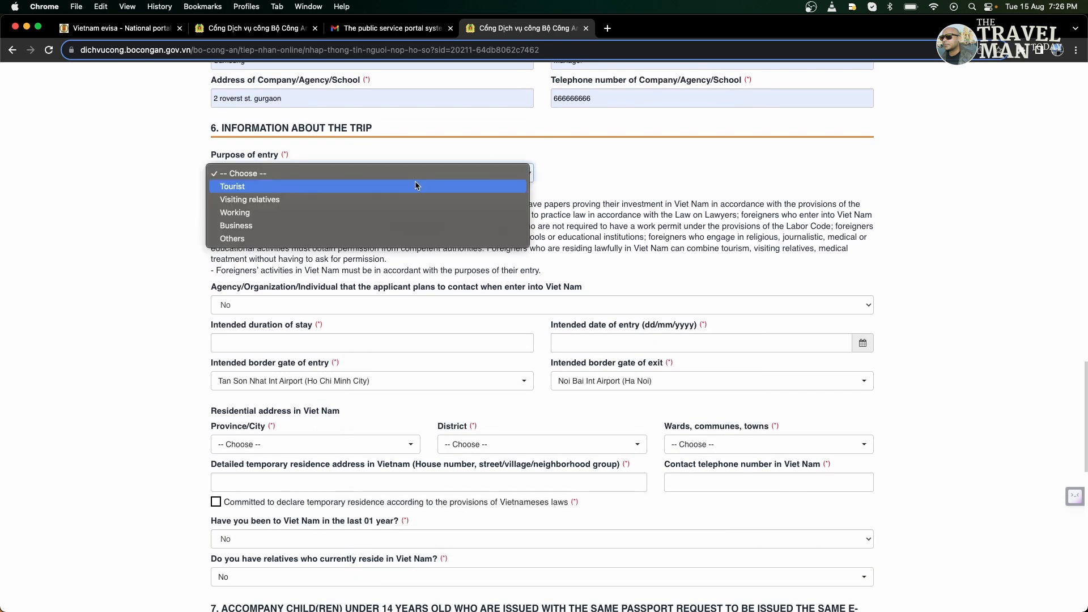
left_click(378, 187)
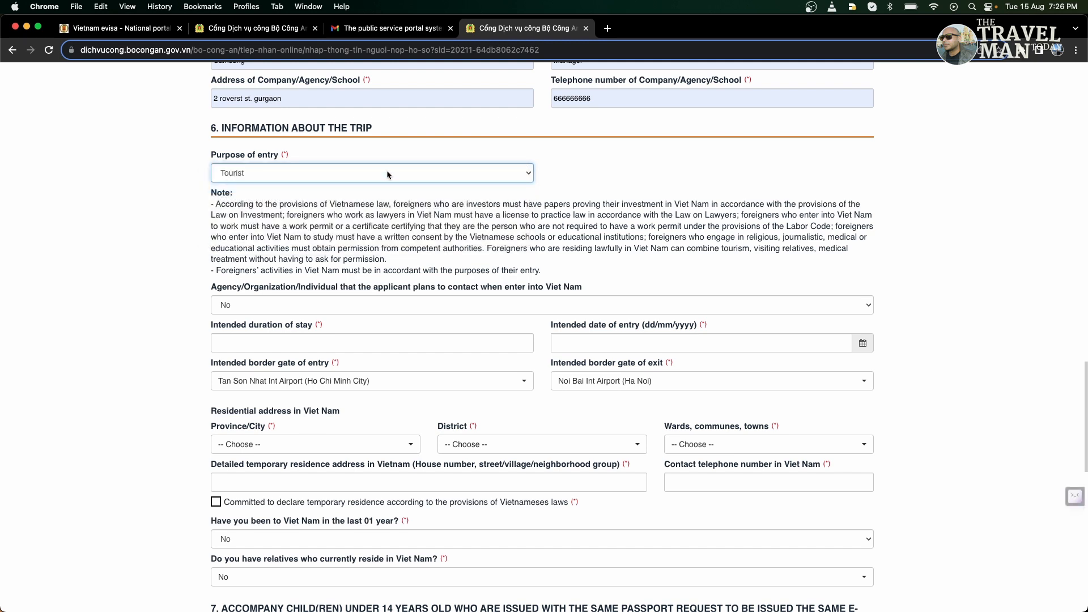
Review the available purpose-of-entry options and the note on legal requirements for foreigners, keeping Tourist selected.
left_click(388, 174)
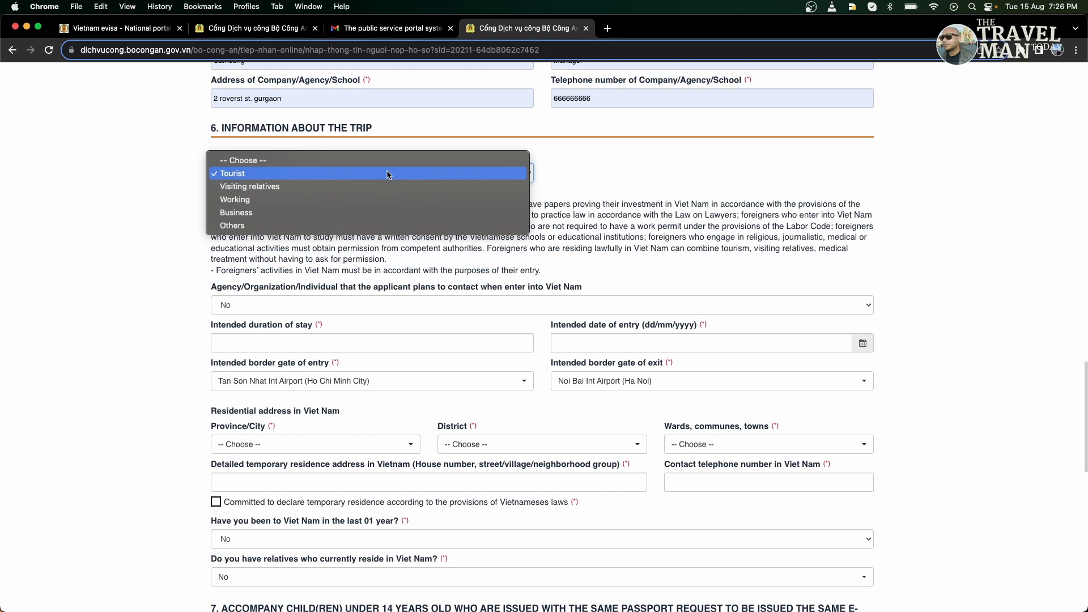
left_click(819, 230)
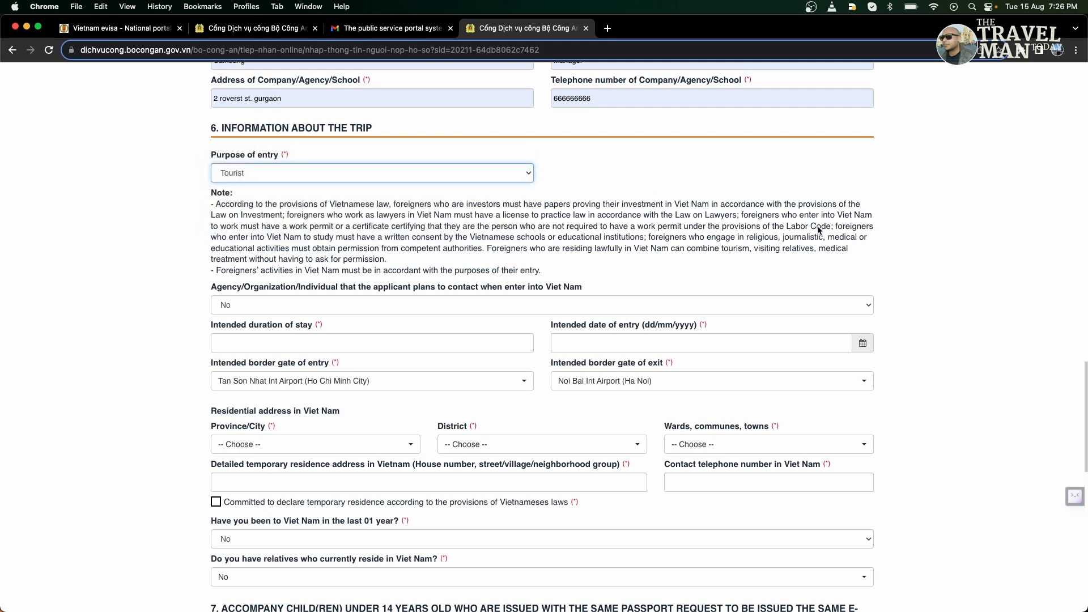
key("Down")
key("Down")
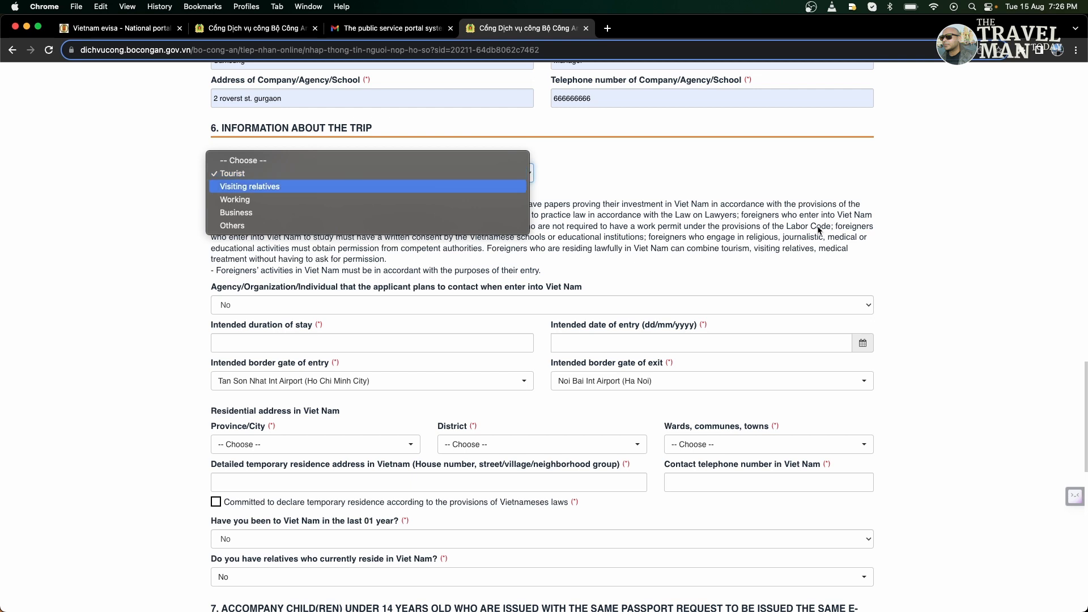
left_click(354, 174)
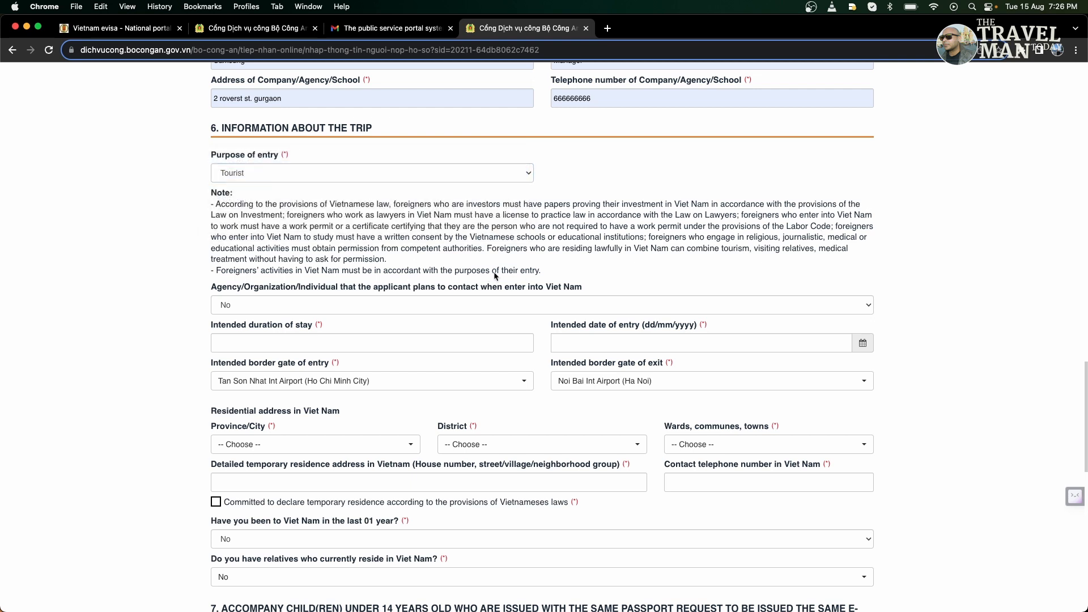
left_click_drag(496, 277, 217, 206)
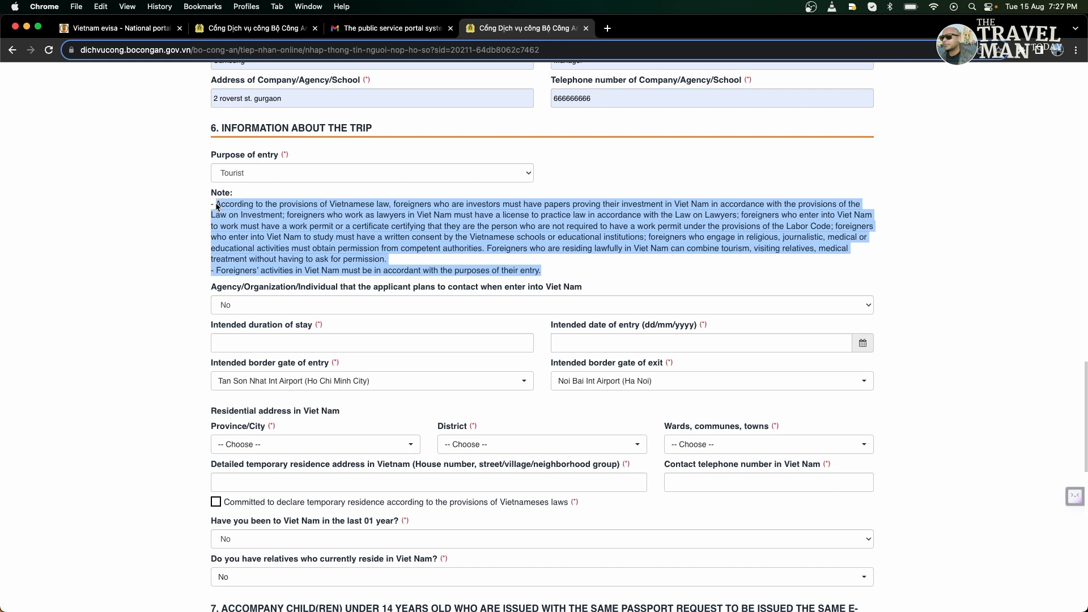
left_click(217, 206)
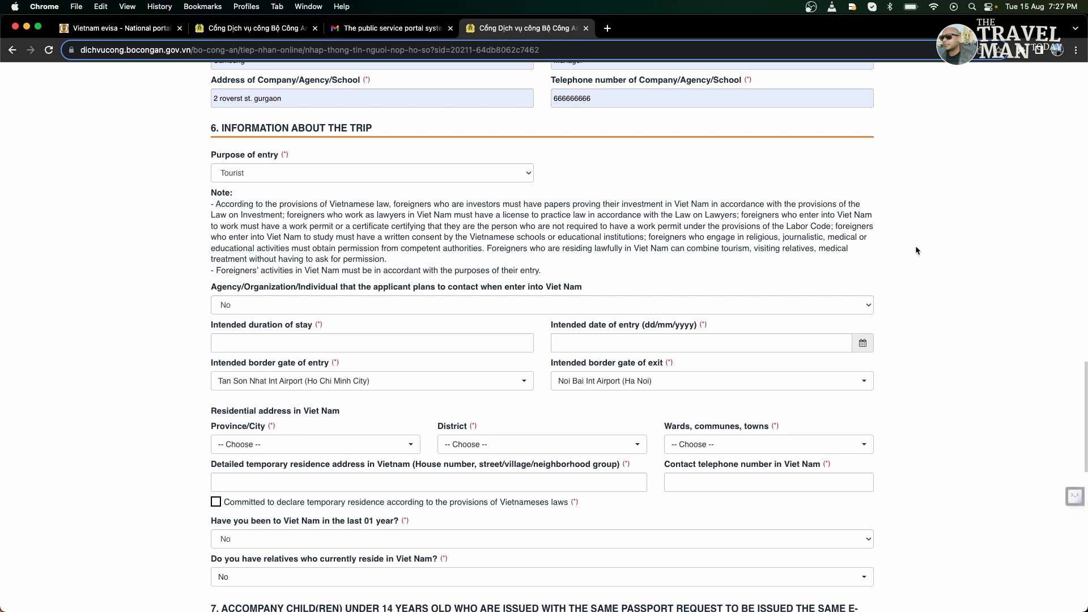
Keep the planned agency or individual contact in Viet Nam at No and set the intended duration of stay to 85.
scroll(916, 248, "down", 2)
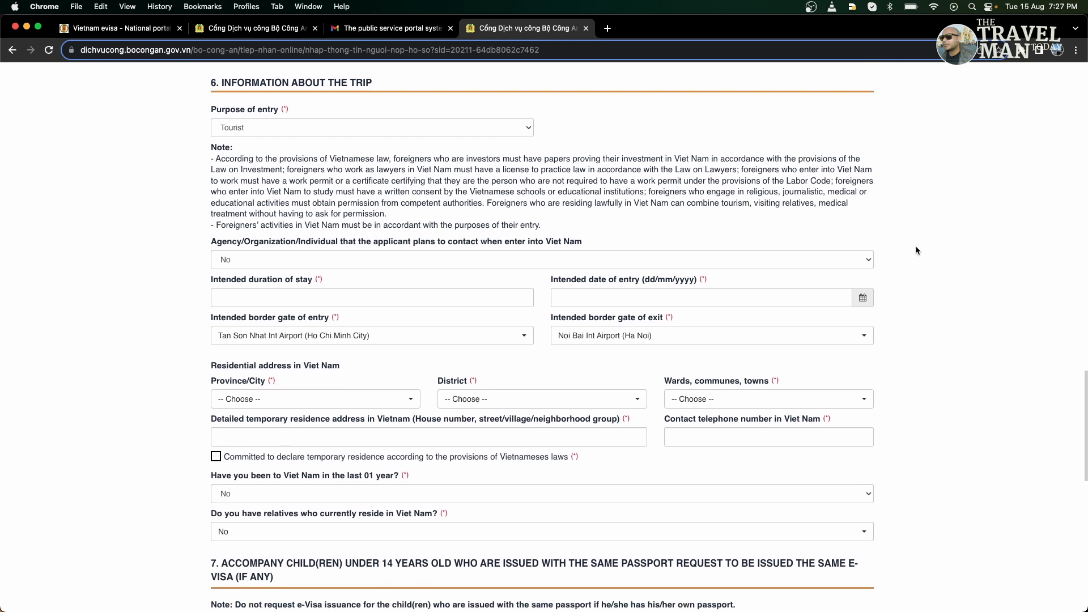
scroll(916, 251, "down", 3)
left_click(499, 168)
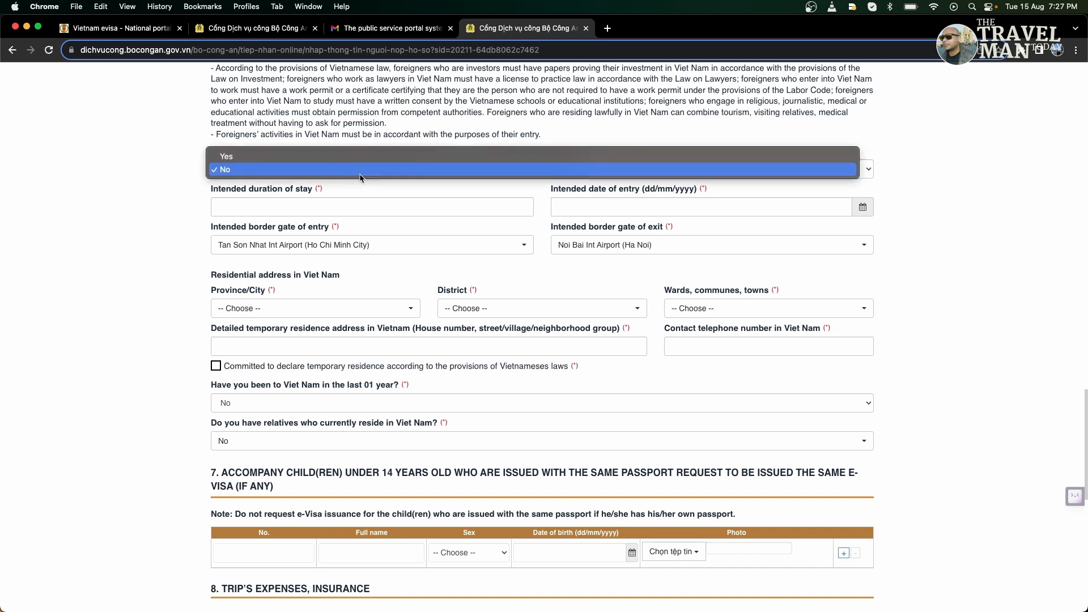
left_click(142, 205)
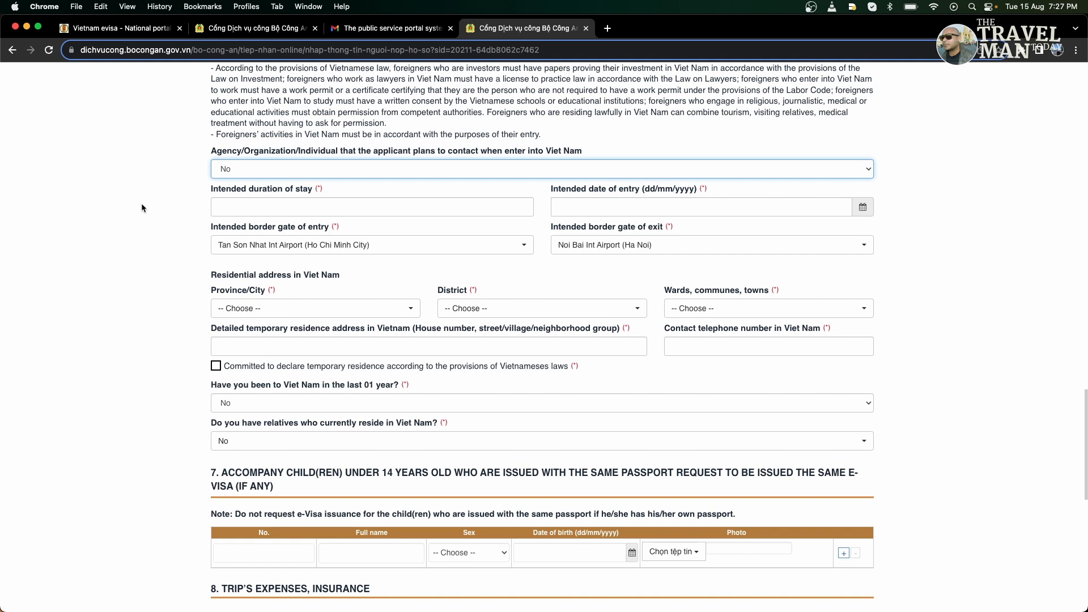
left_click(240, 204)
left_click(287, 230)
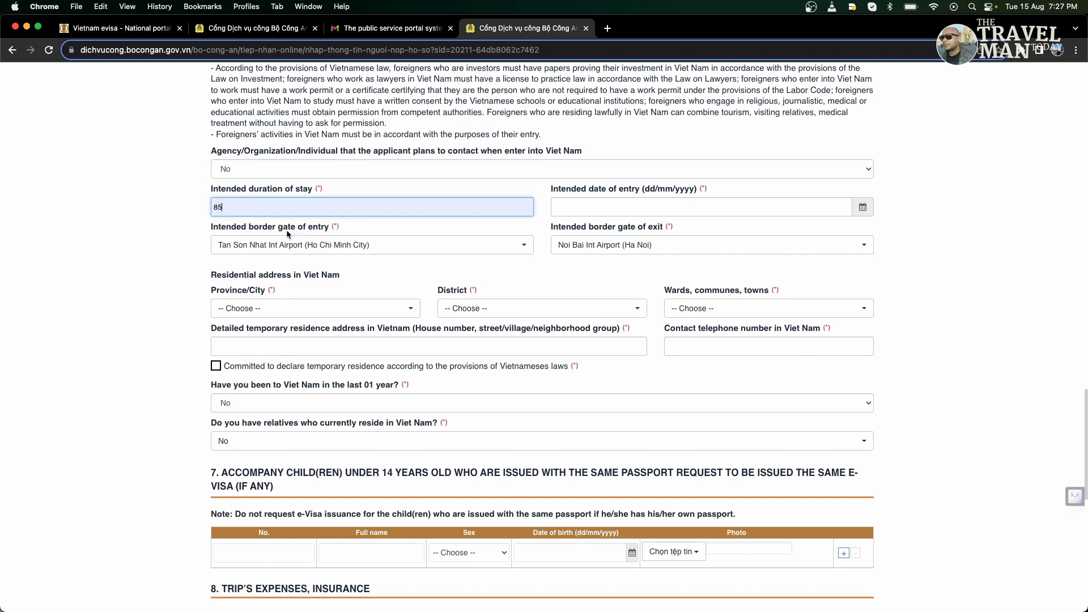
left_click(165, 231)
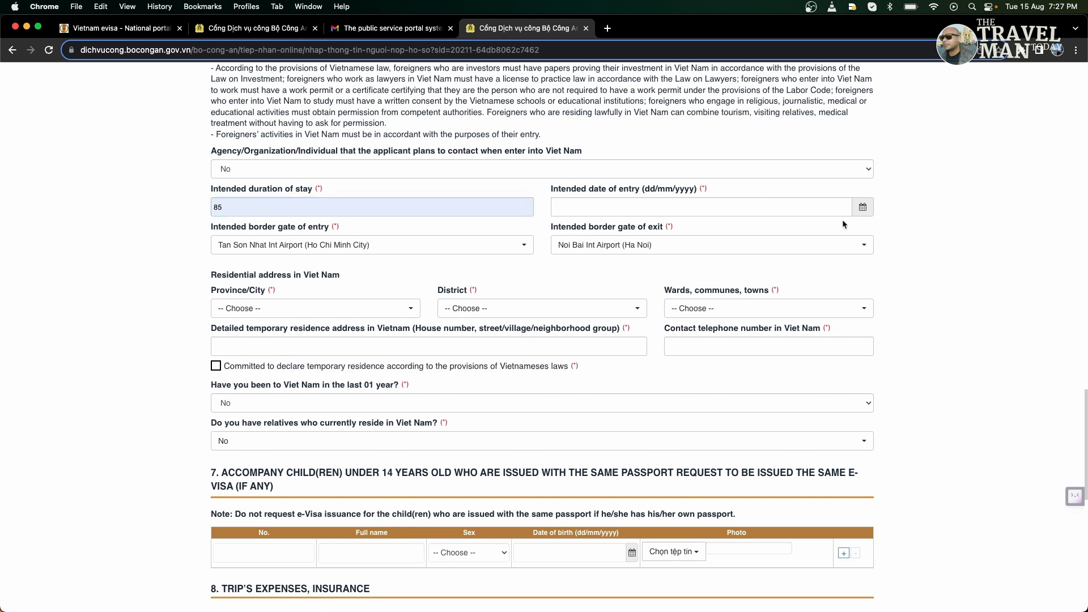
Set the intended date of entry to 30/08/2023.
left_click(860, 209)
left_click(704, 206)
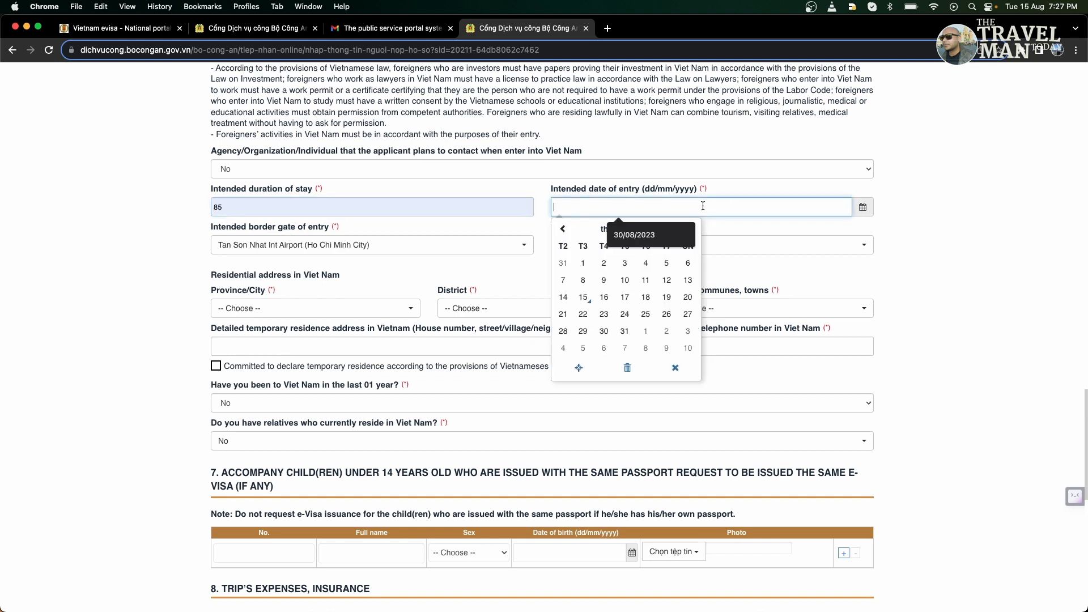
left_click(650, 236)
left_click(873, 256)
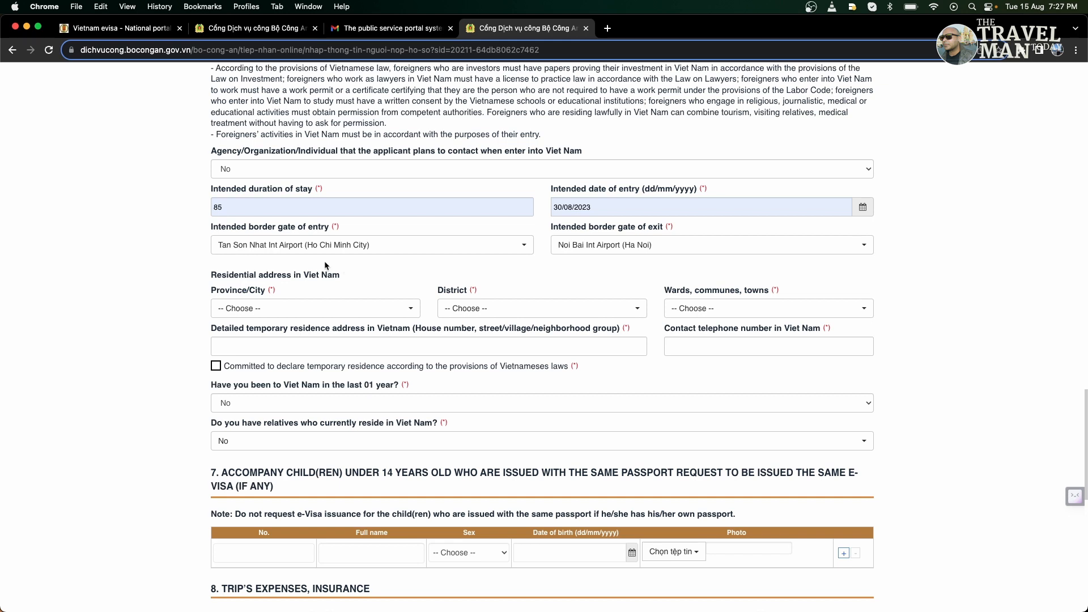
Keep Tan Son Nhat Int Airport (Ho Chi Minh City) as the border gate of entry and set the same airport as border gate of exit.
left_click(293, 245)
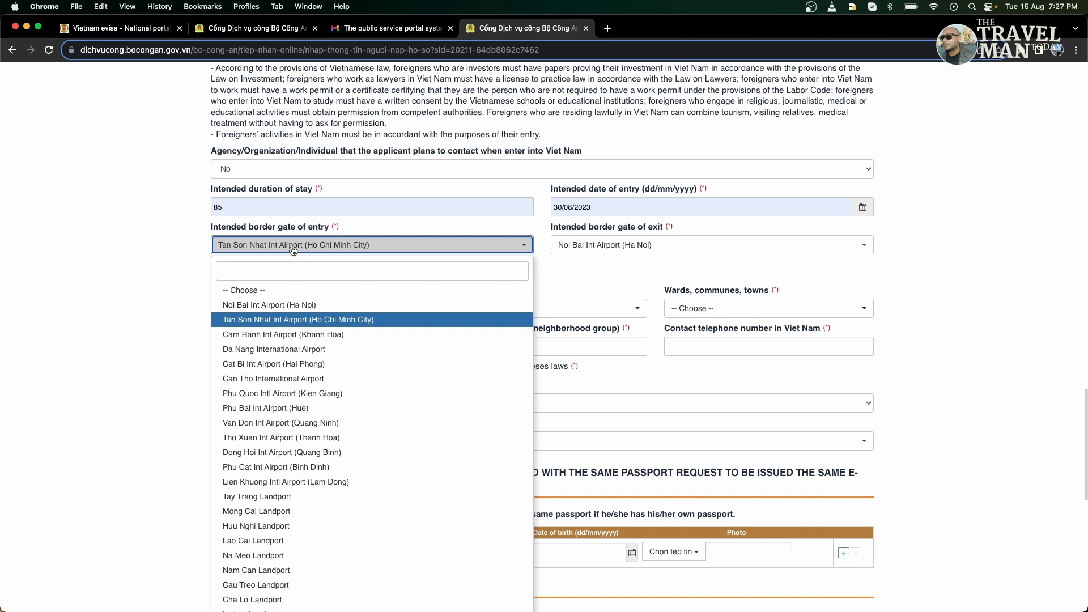
left_click(304, 320)
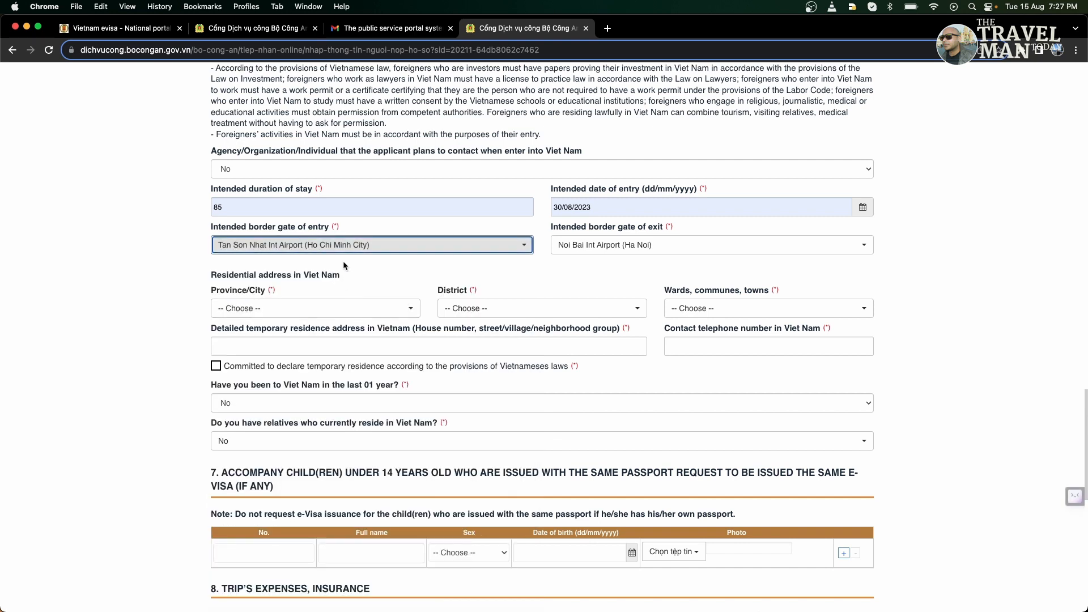
left_click(654, 247)
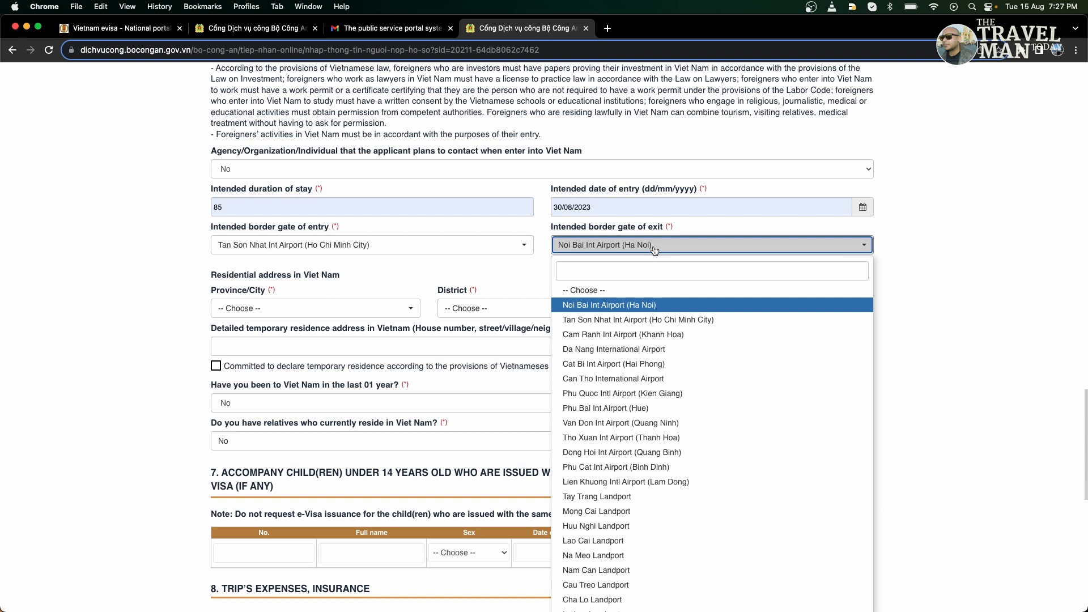
left_click(640, 321)
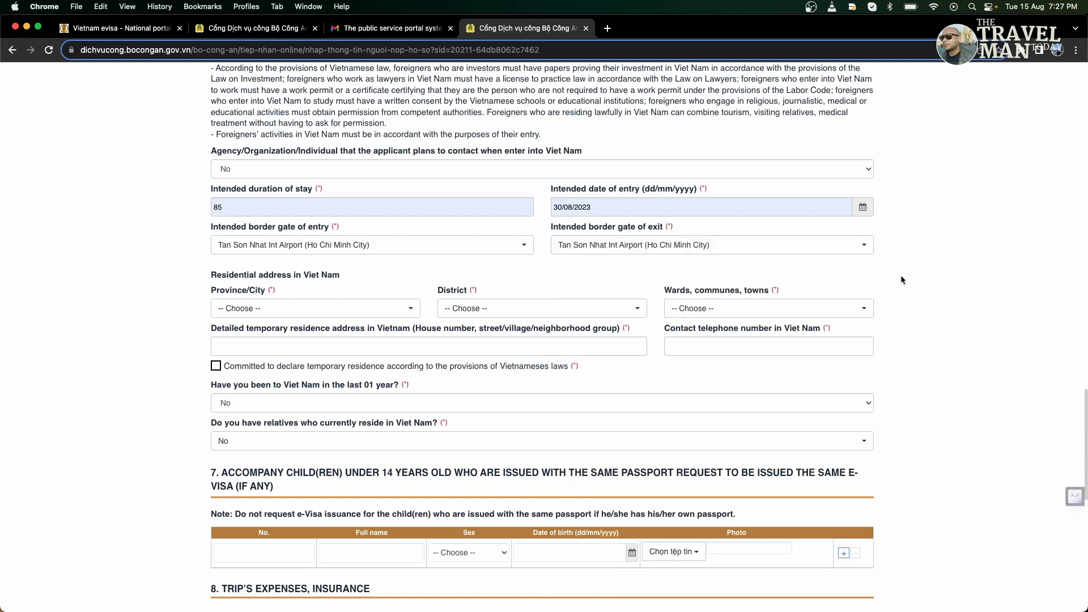
Set the residential address in Viet Nam to Ho Chi Minh City, District 1, Ben Nghe Ward.
scroll(901, 280, "down", 5)
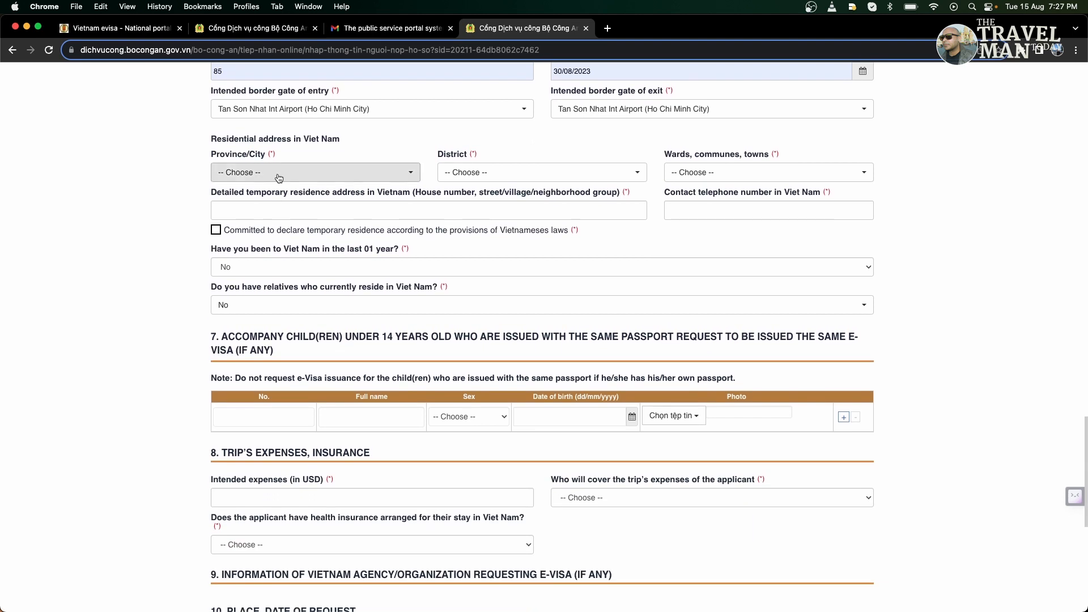
left_click(278, 177)
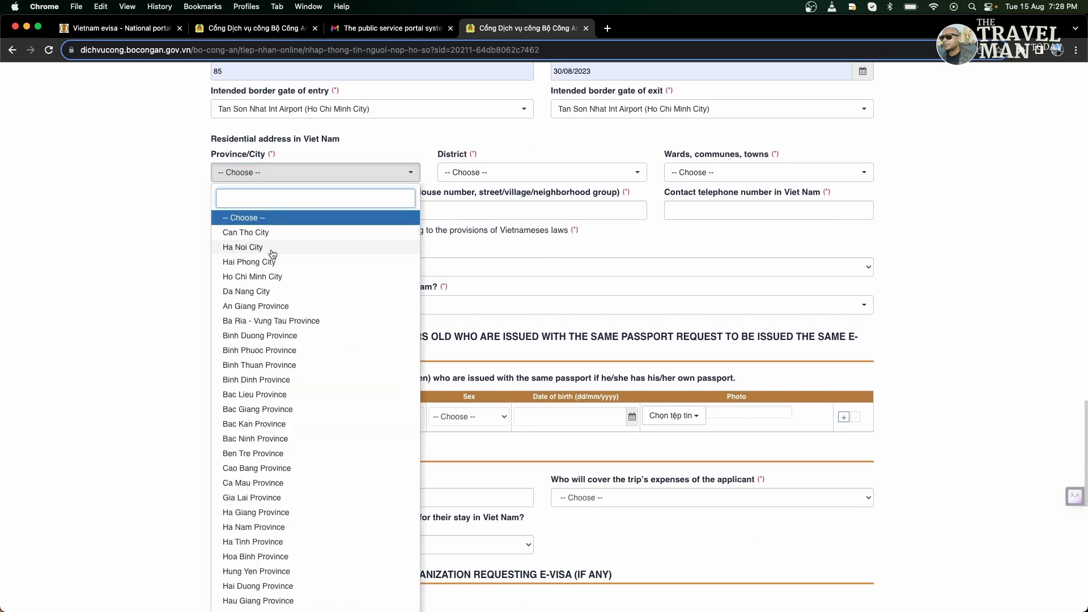
left_click(267, 277)
left_click(486, 173)
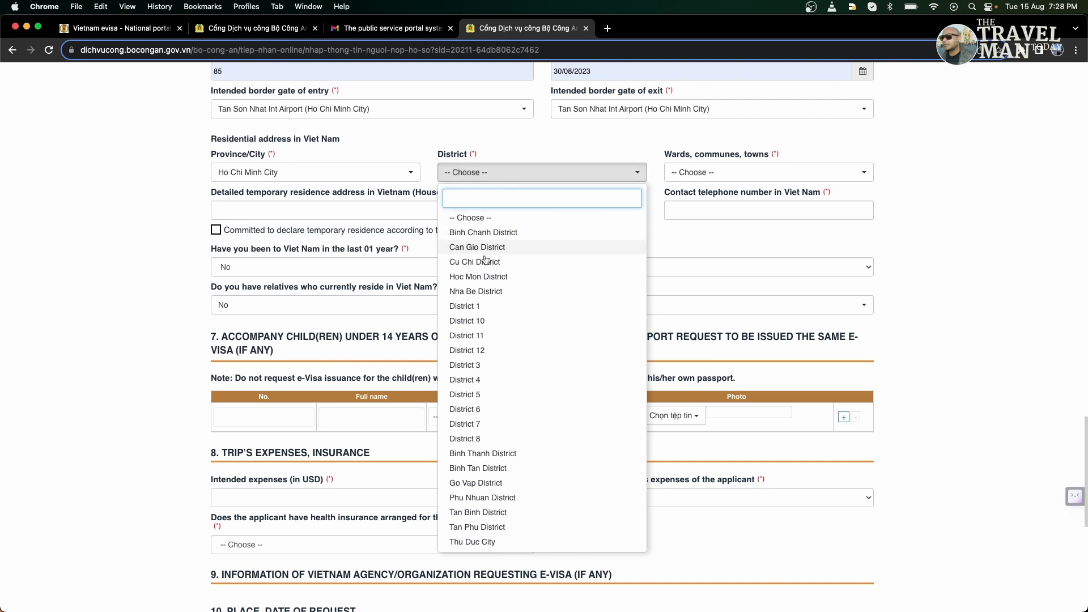
left_click(476, 306)
left_click(736, 172)
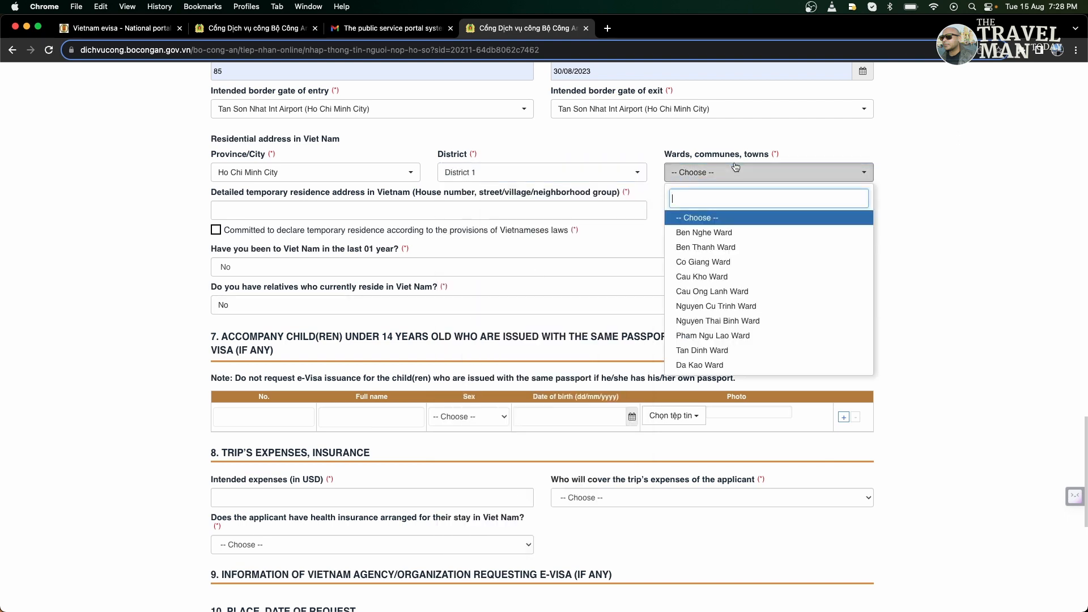
left_click(698, 237)
Fill in the detailed temporary residence address and the contact telephone number in Viet Nam.
left_click(259, 210)
left_click(297, 243)
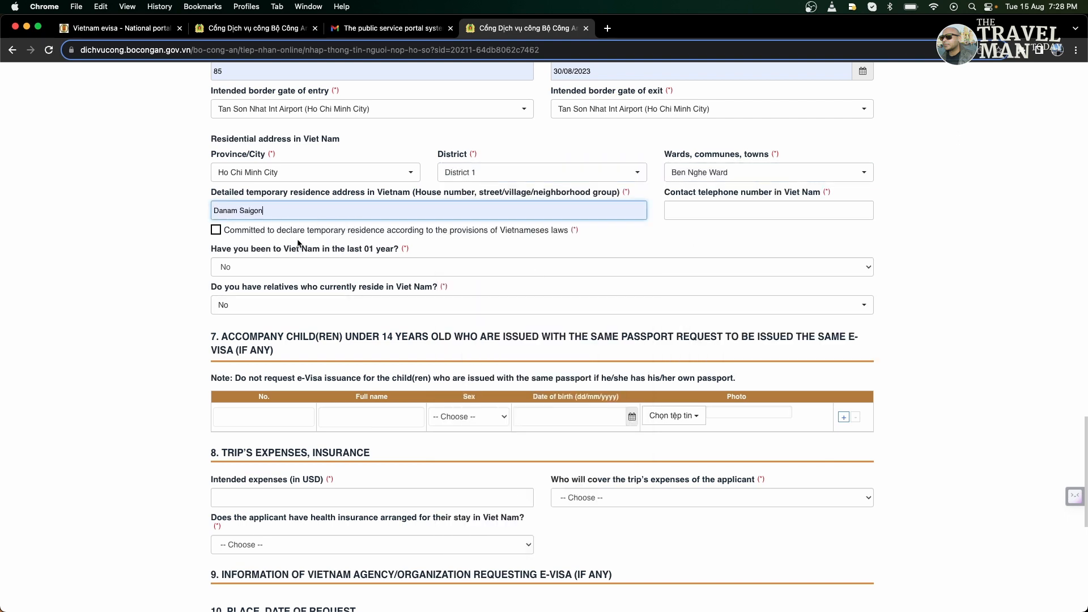
left_click(749, 209)
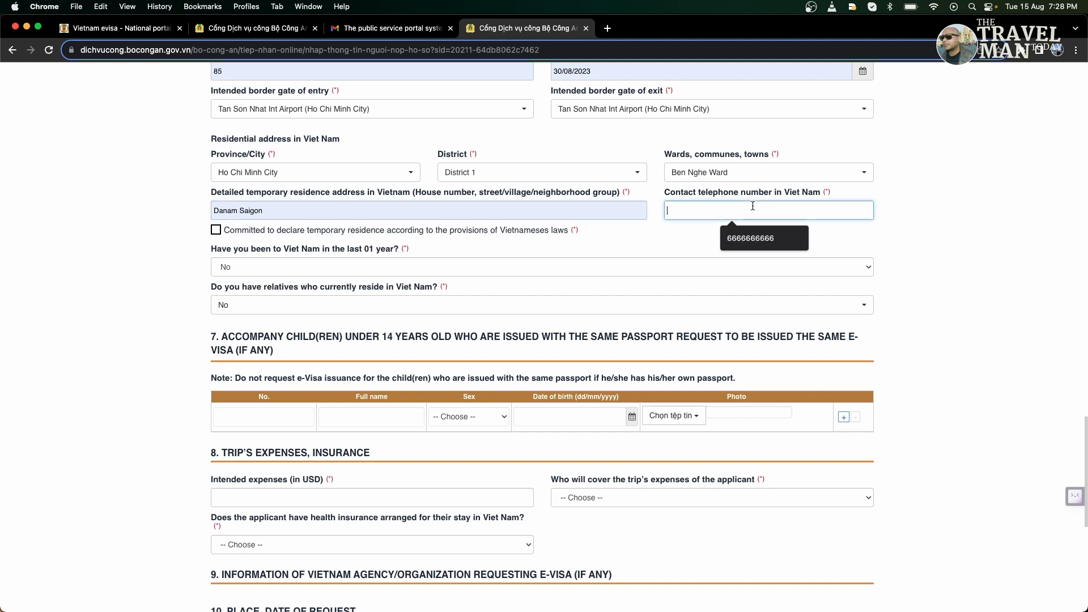
left_click(754, 238)
left_click(978, 238)
Enter 0000 as the trip's intended expenses in USD and set The applicant as the one covering them.
scroll(997, 236, "down", 1)
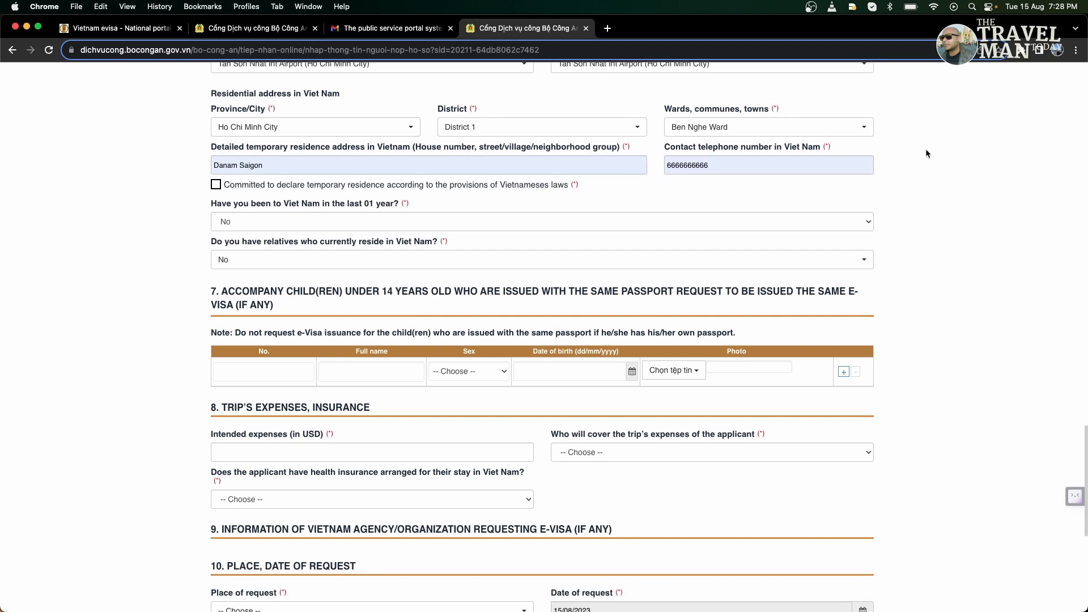
scroll(926, 149, "down", 2)
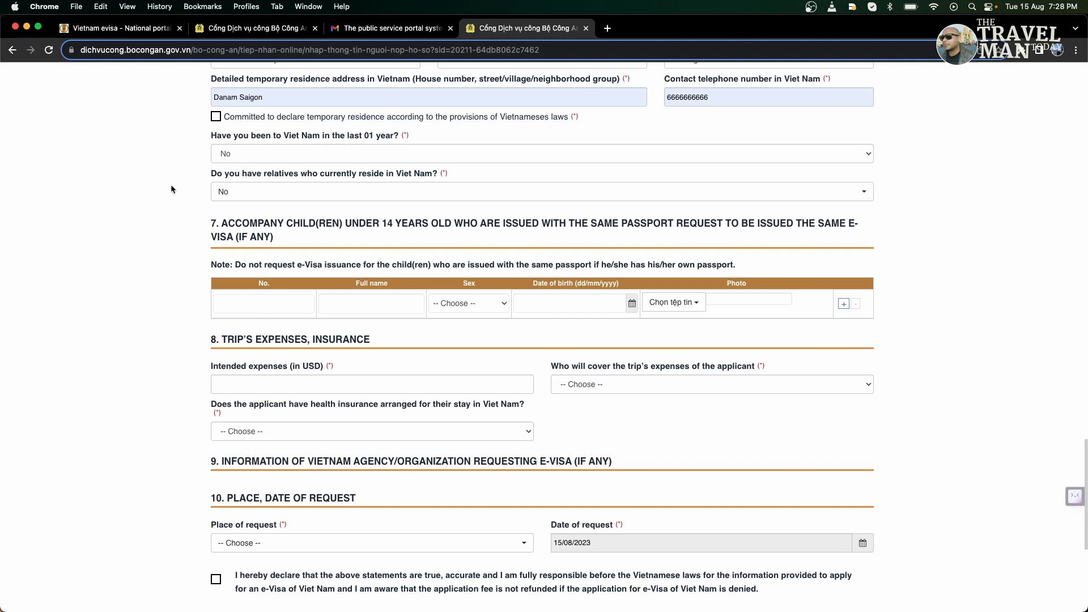
scroll(156, 197, "down", 2)
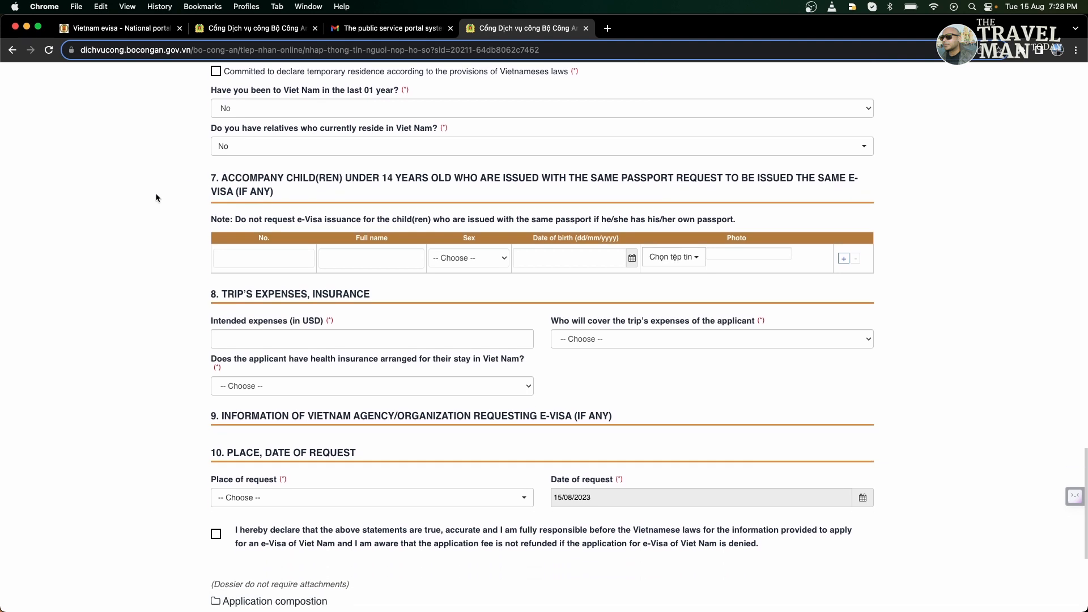
scroll(156, 197, "down", 1)
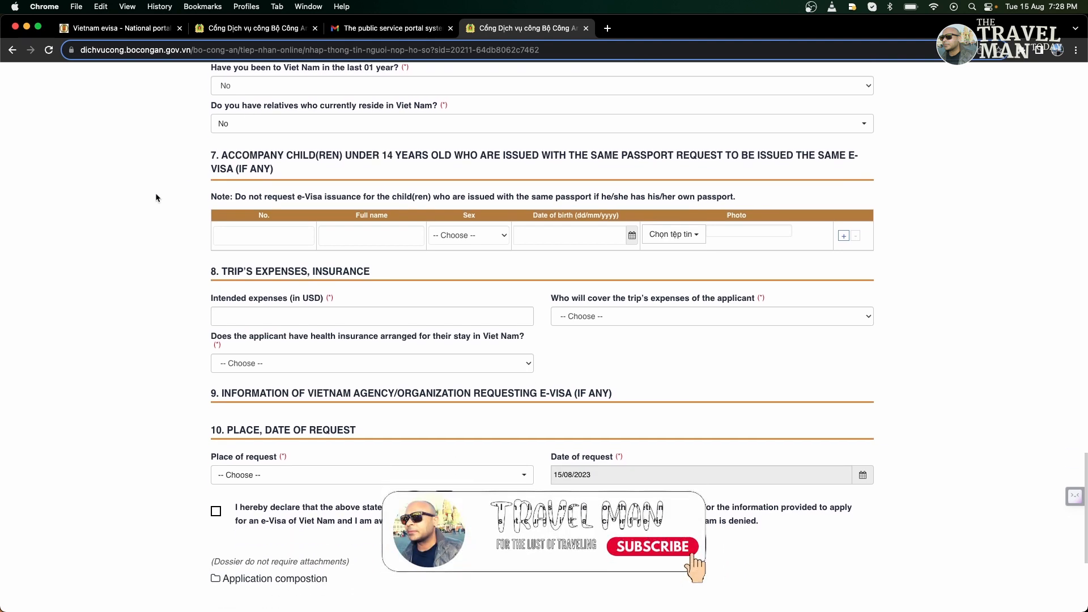
scroll(157, 197, "down", 1)
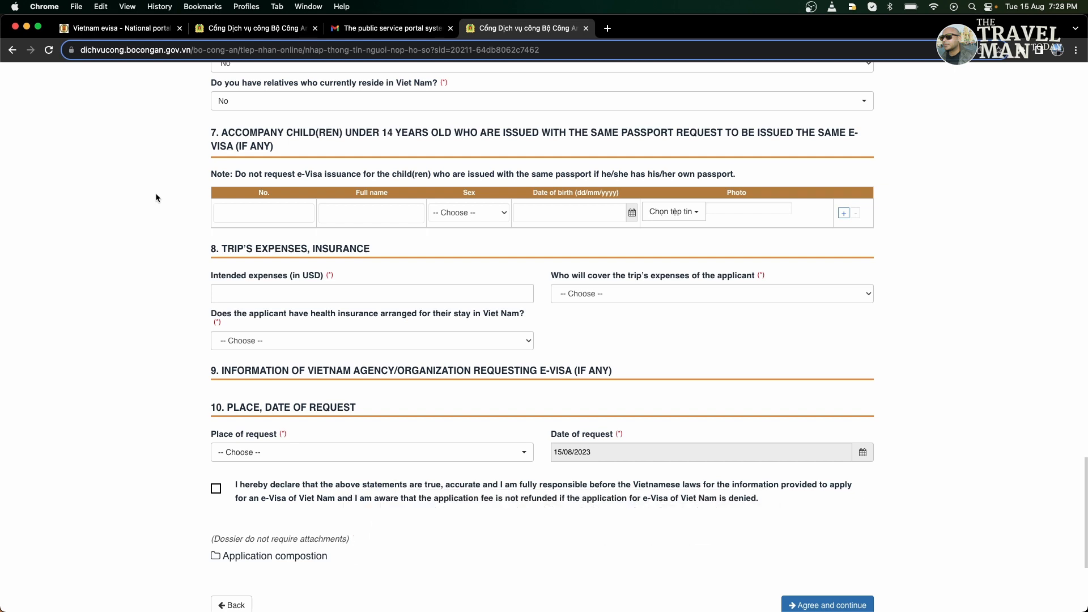
scroll(155, 196, "down", 3)
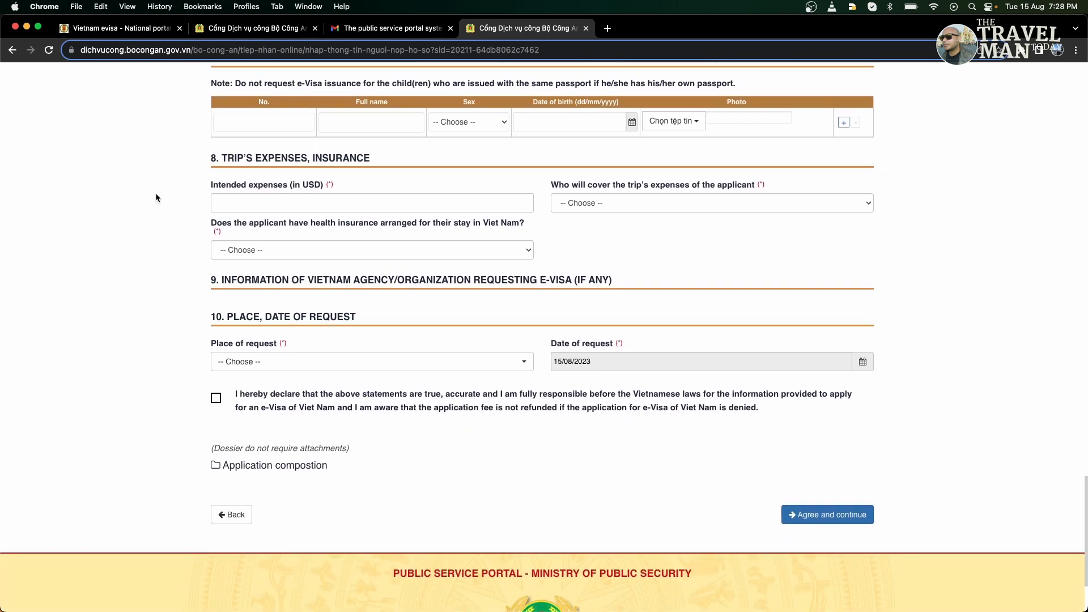
left_click(261, 201)
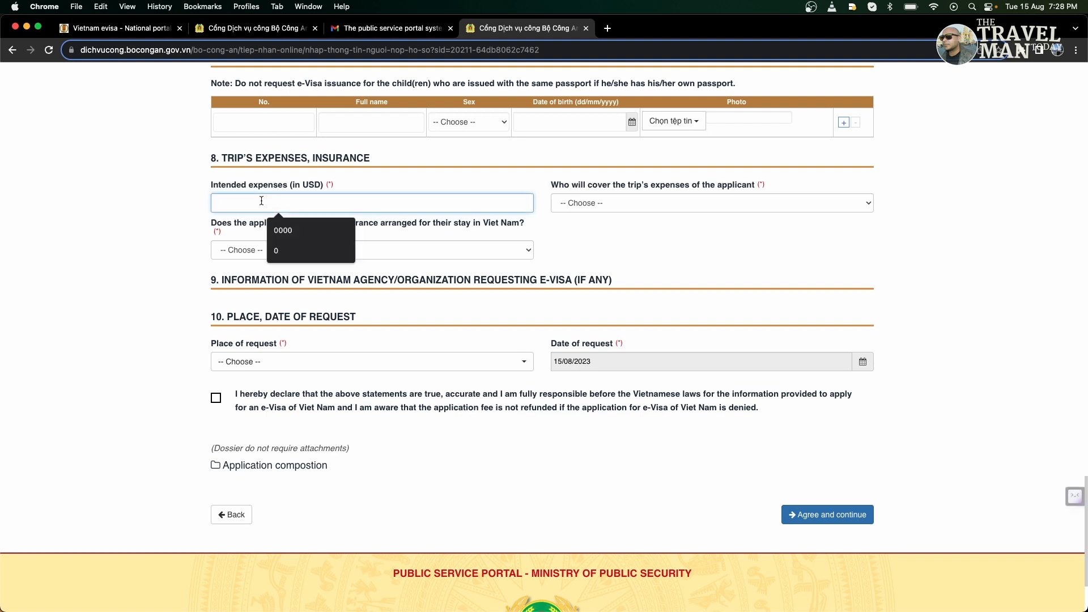
left_click(282, 230)
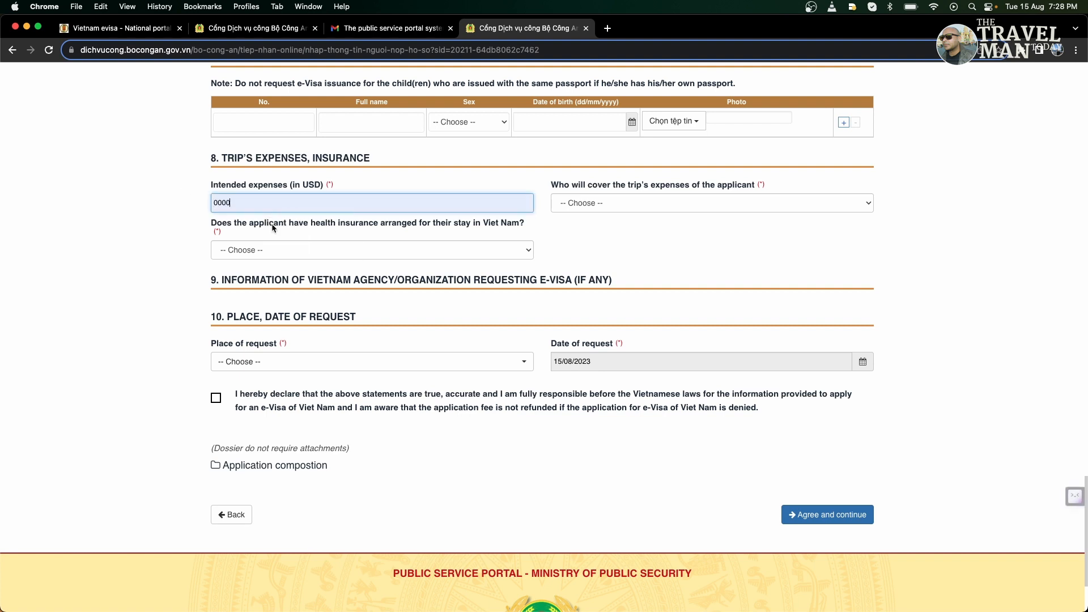
left_click(613, 207)
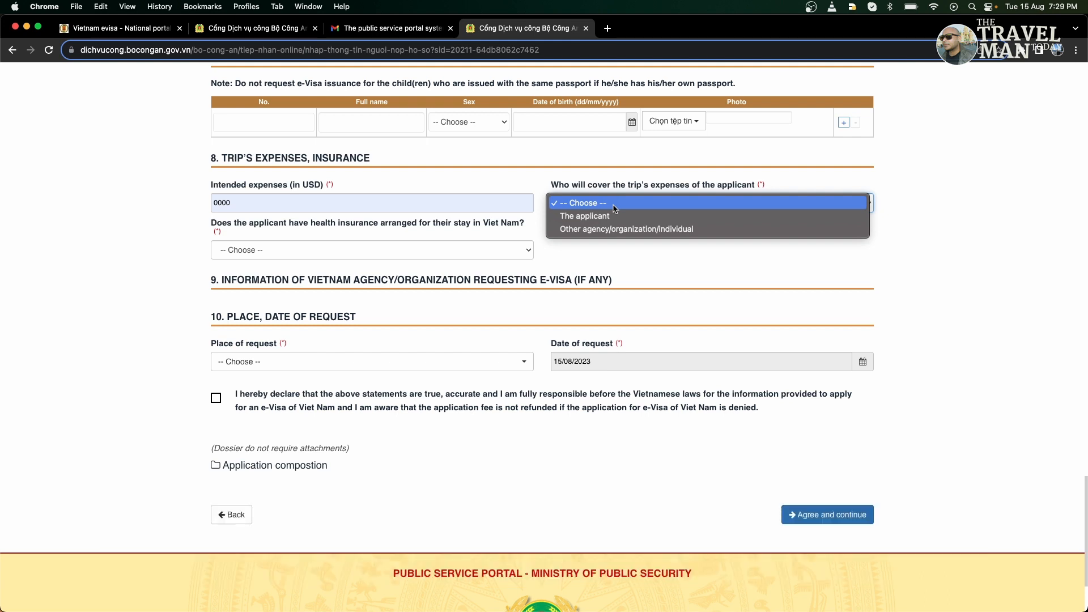
left_click(615, 217)
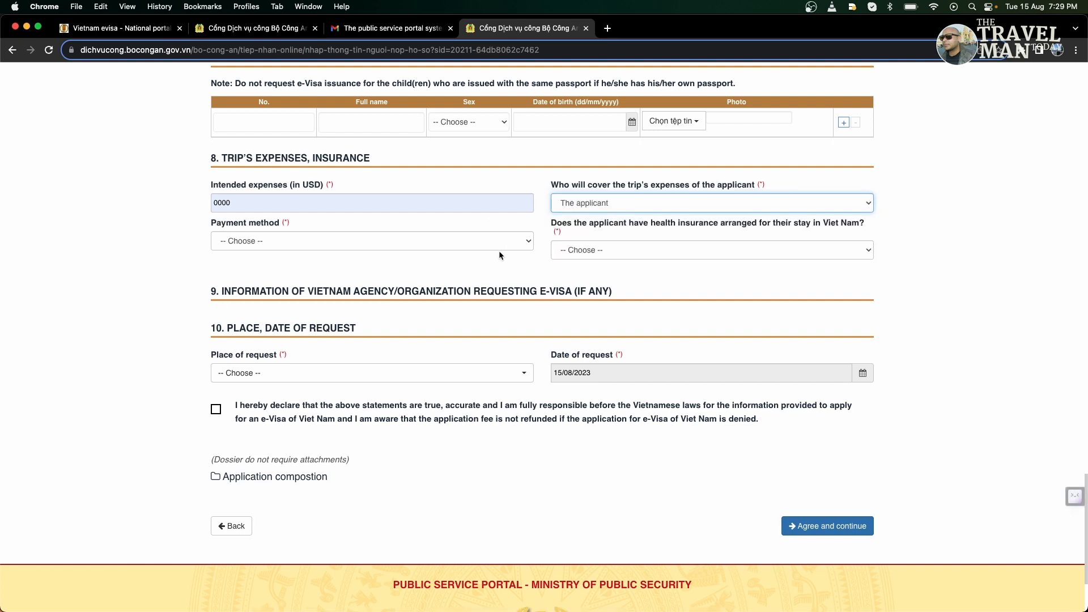
left_click(596, 211)
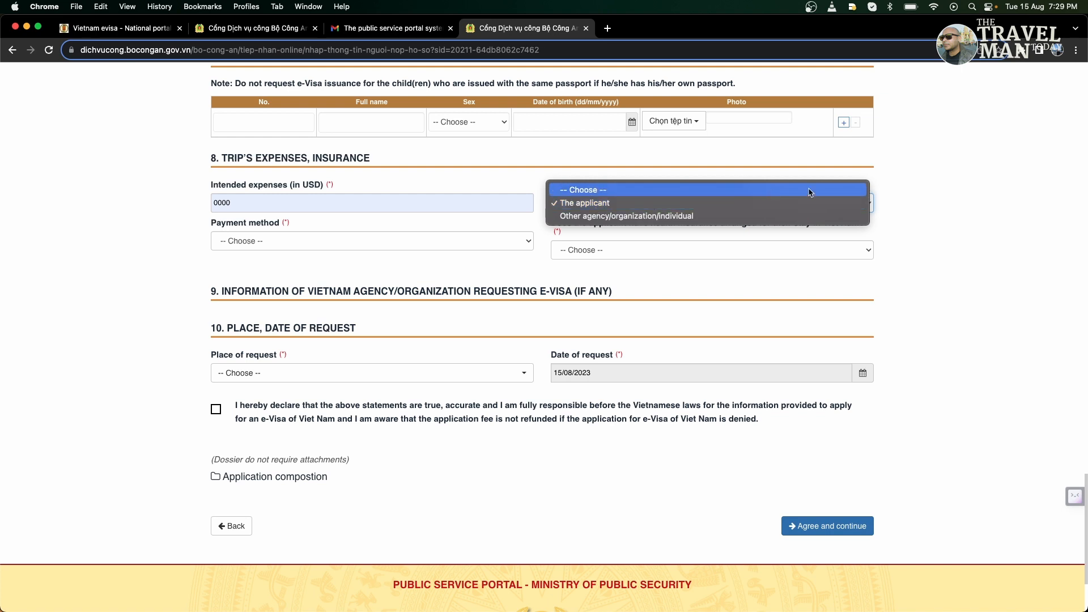
left_click(924, 193)
Set the payment method to Credit card and answer No to health insurance arranged for the stay in Viet Nam.
left_click(319, 240)
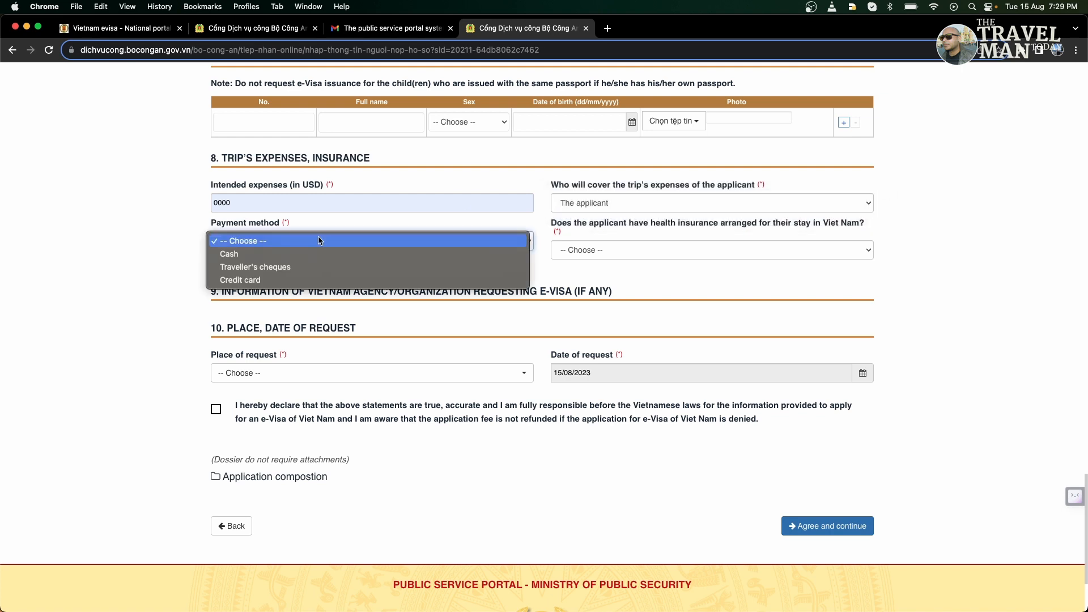
left_click(255, 280)
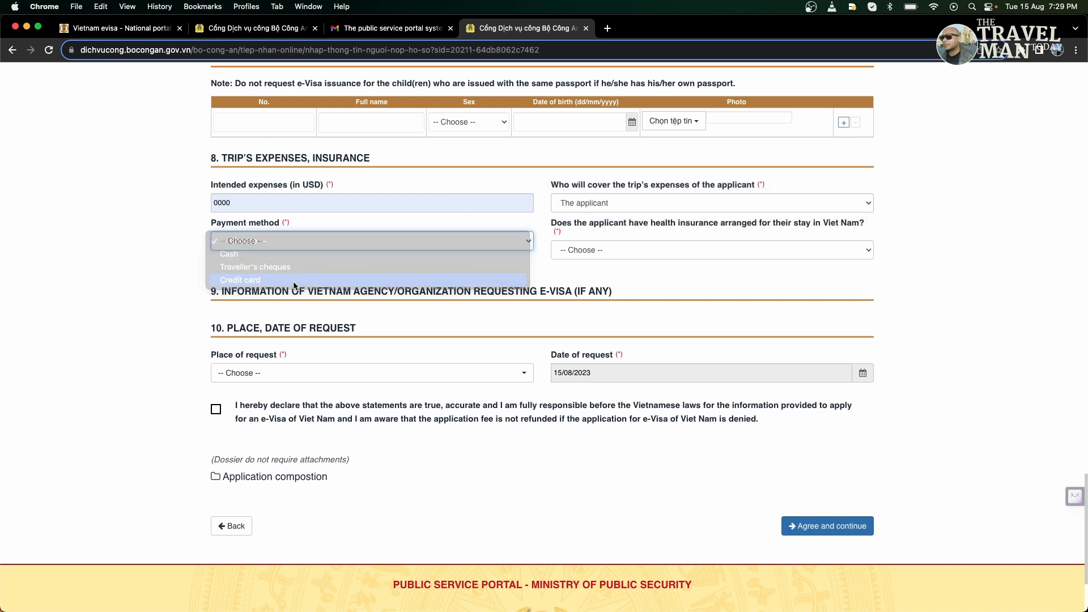
left_click(606, 248)
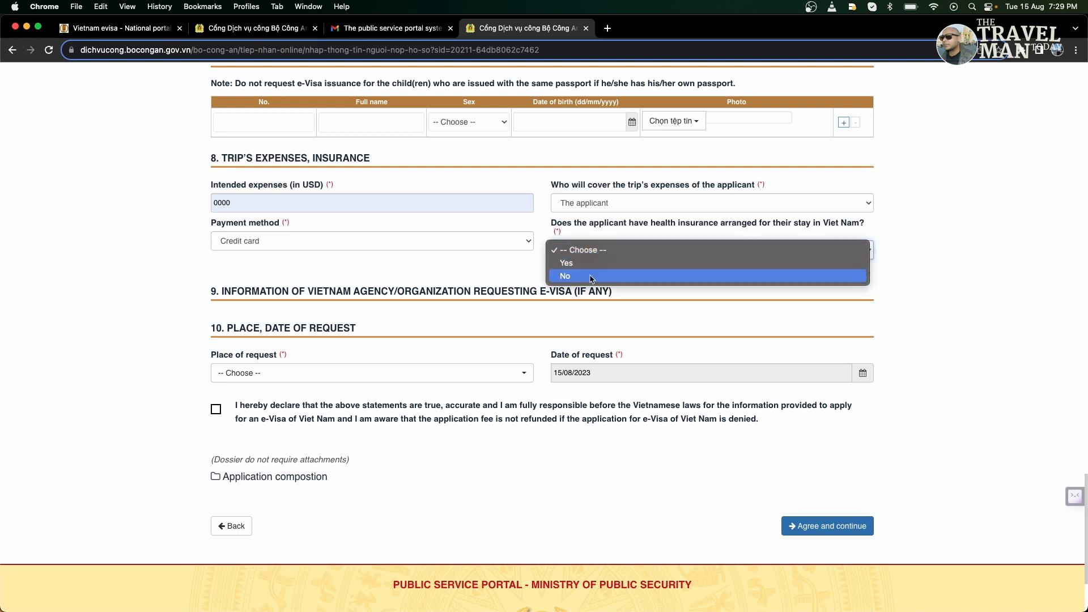
left_click(796, 267)
left_click(870, 256)
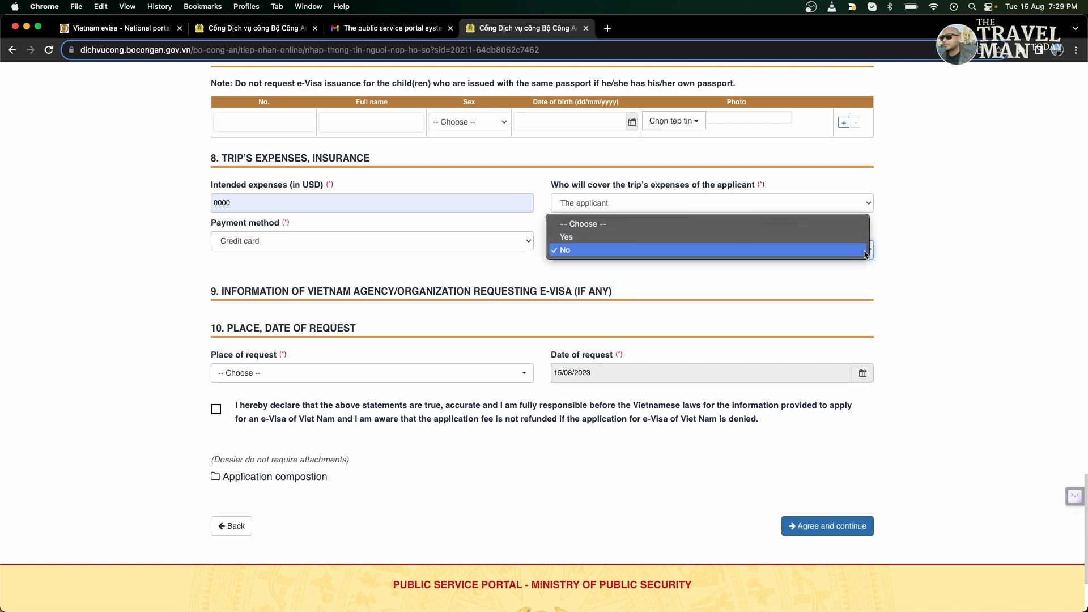
left_click(843, 249)
Set the place of request to India.
scroll(943, 220, "down", 1)
scroll(943, 222, "down", 3)
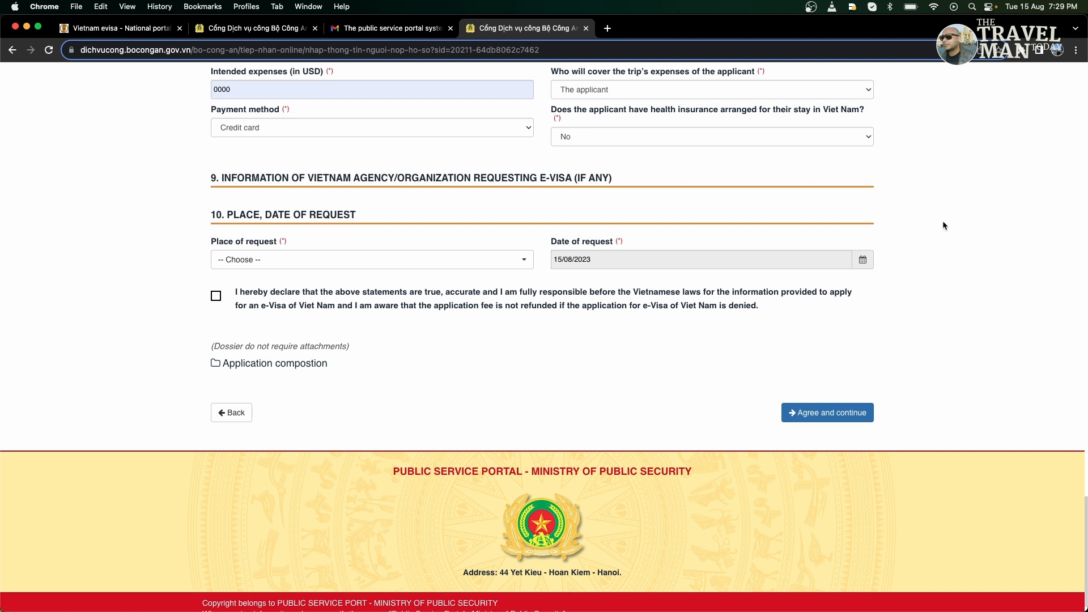
left_click(438, 262)
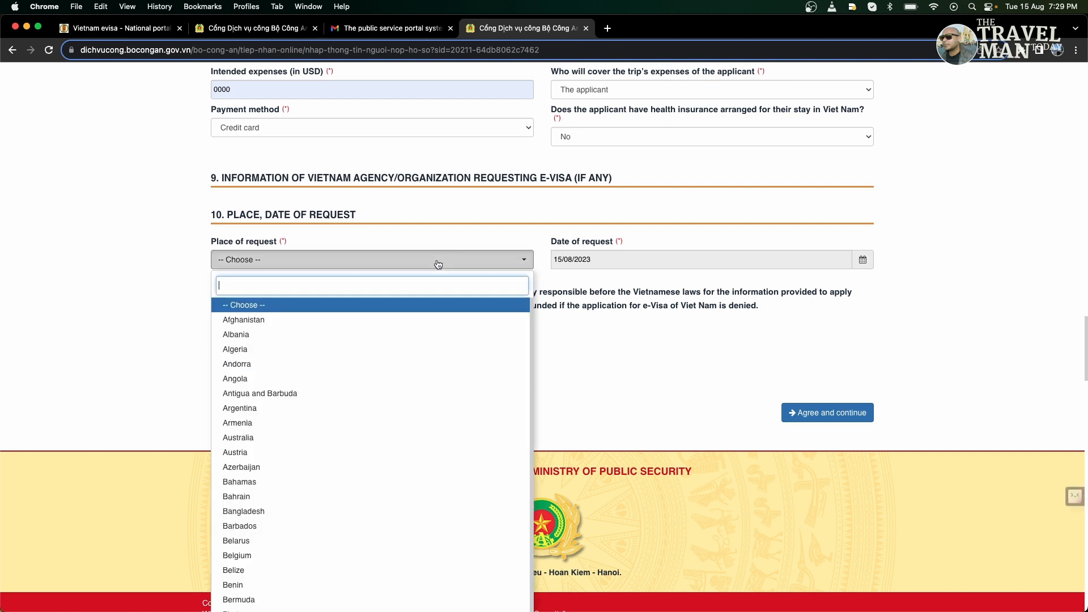
type("indi")
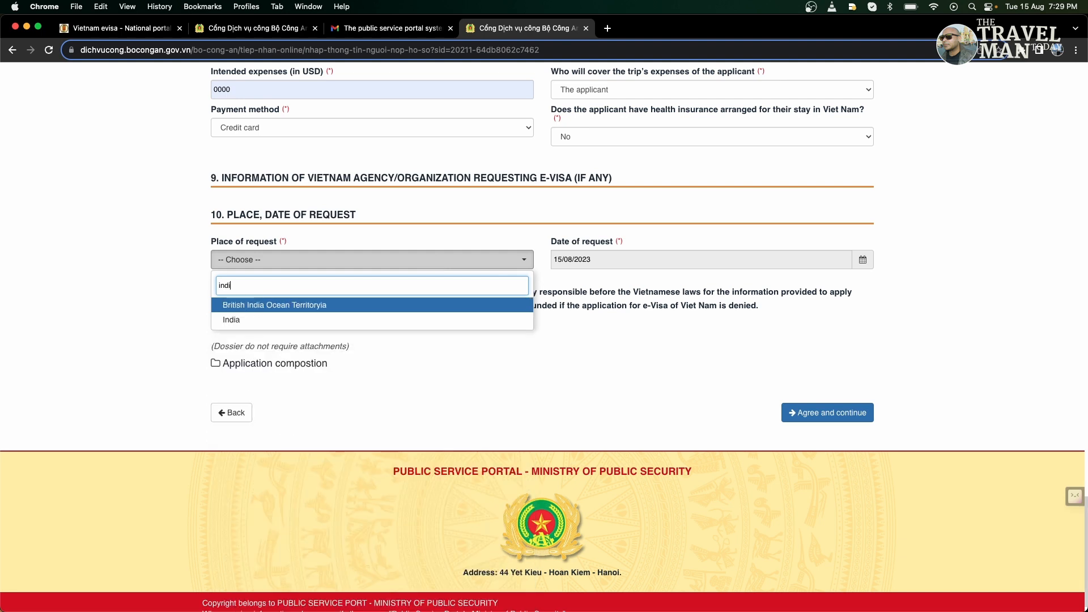
left_click(424, 321)
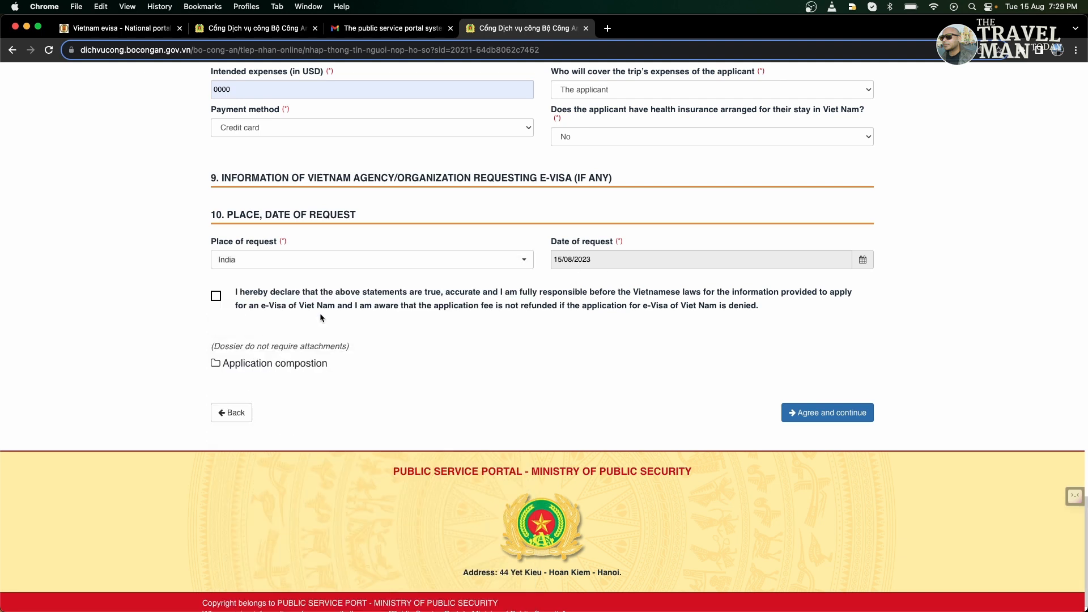
Accept the declaration that the statements are true, try to continue with the application, and acknowledge the notice.
left_click(216, 297)
left_click(859, 422)
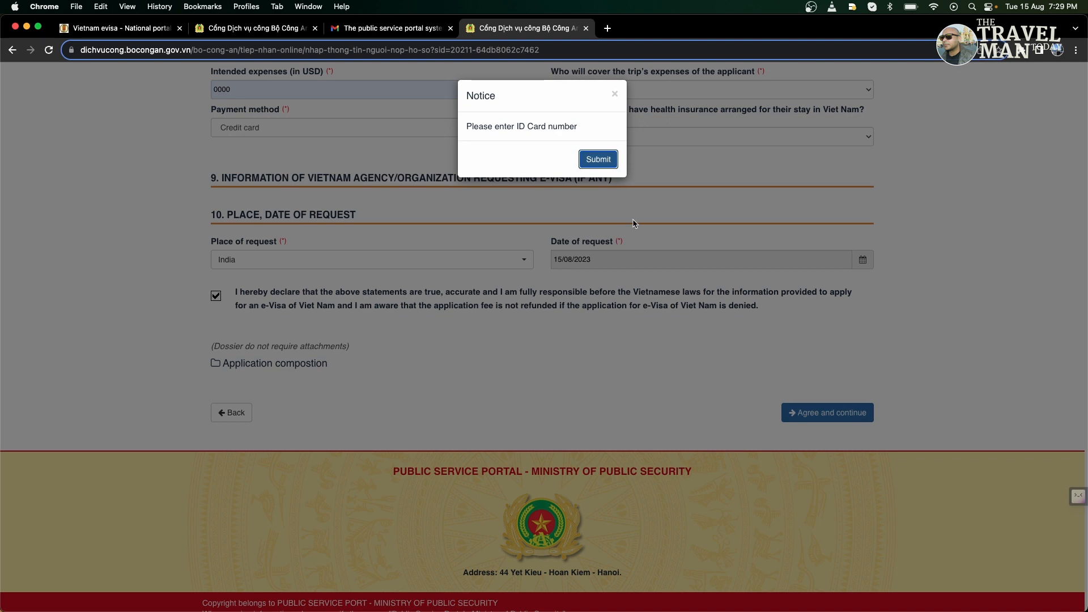
left_click(596, 160)
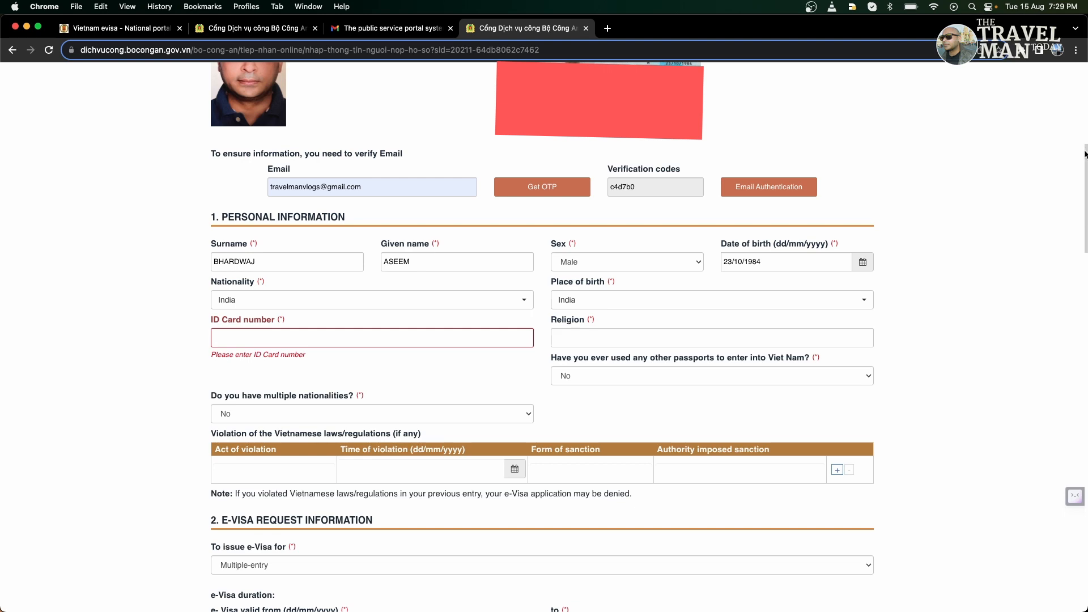
Fill in the applicant's ID card number and enter HINDU as the religion in the personal information section.
left_click_drag(1085, 154, 1077, 192)
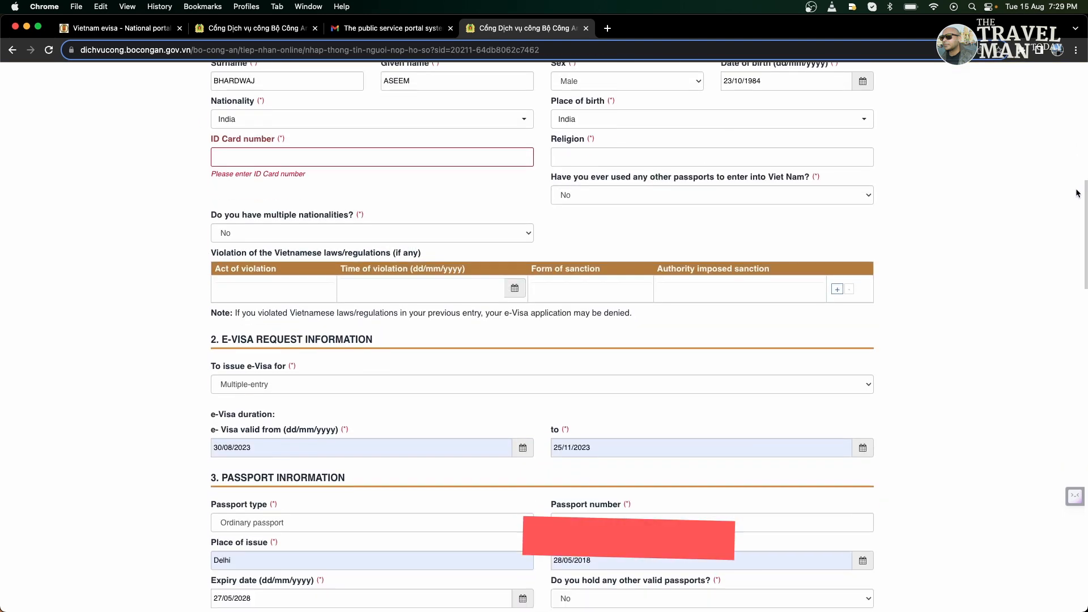
left_click(435, 155)
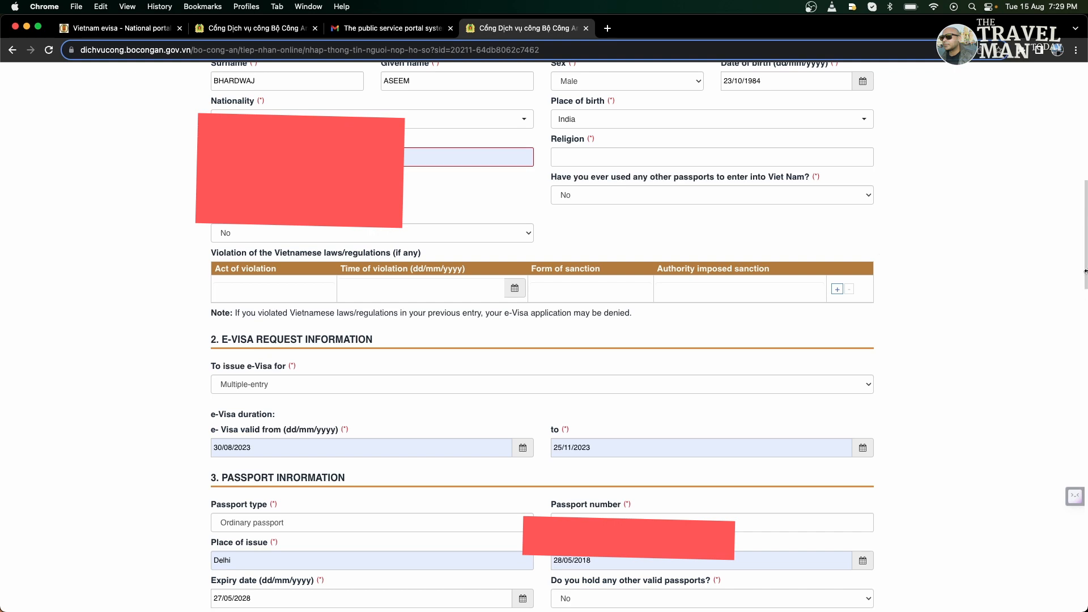
left_click_drag(1085, 273, 1086, 530)
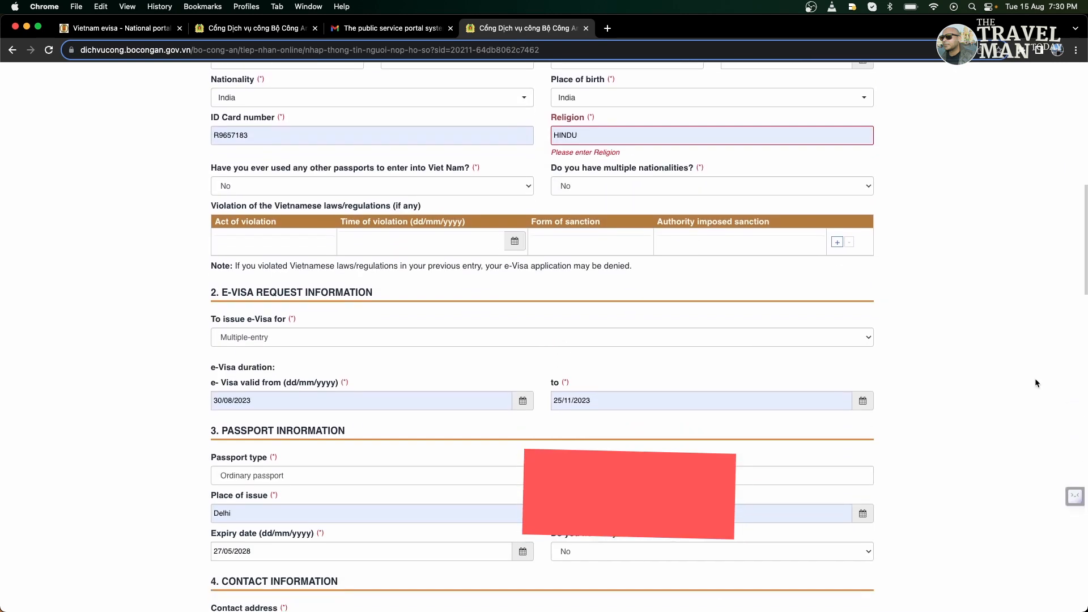
scroll(1035, 379, "down", 2)
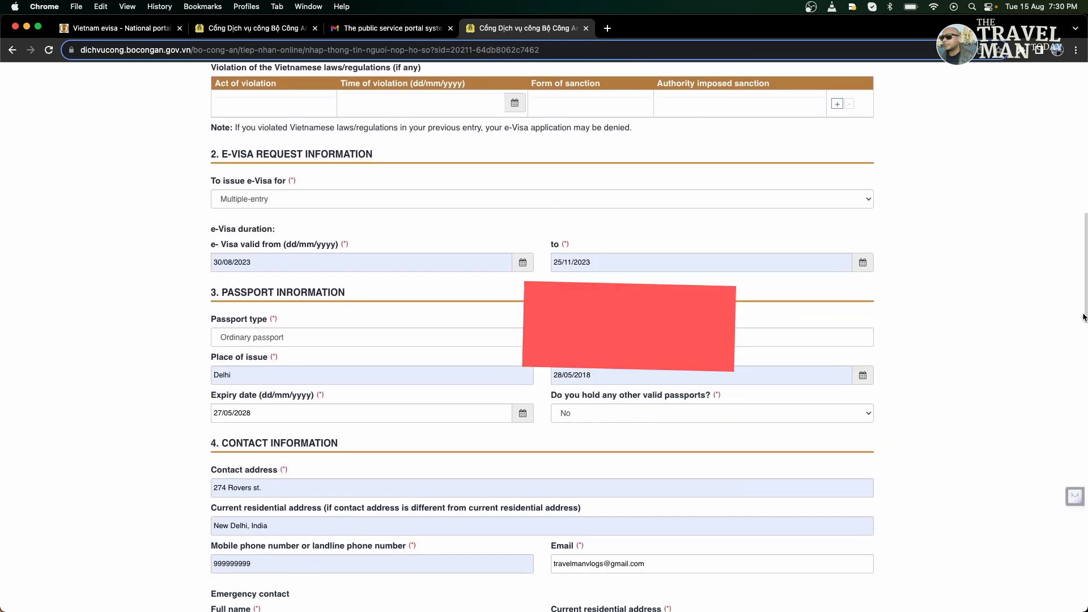
Continue the corrected application to the confirmation page and review the entered details from personal information through place of request.
left_click_drag(1083, 352, 1087, 540)
left_click(1063, 363)
left_click_drag(1085, 308, 1079, 505)
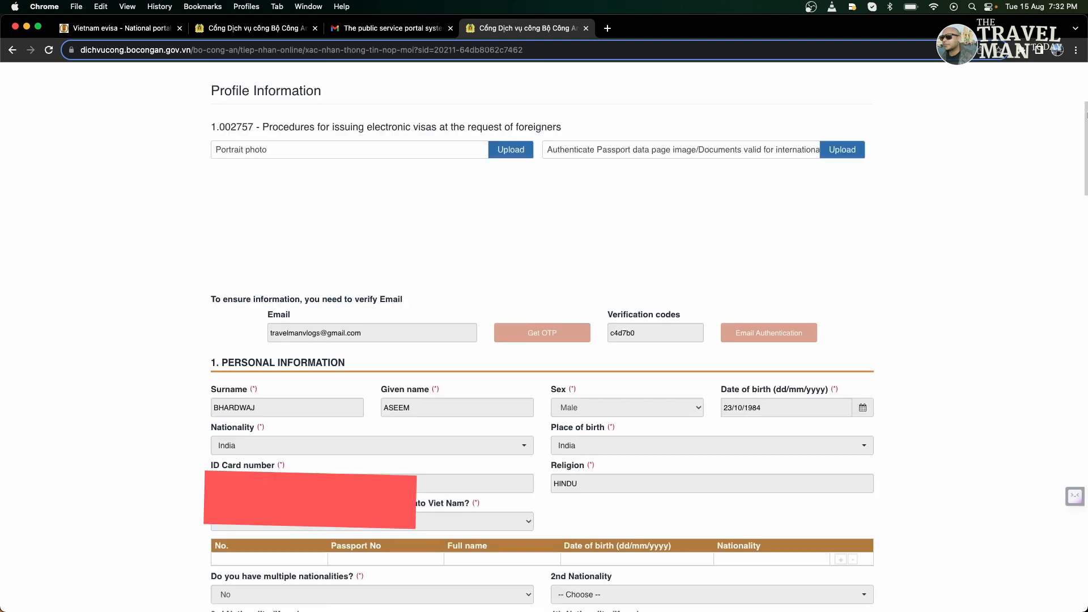
scroll(542, 340, "up", 2)
scroll(541, 340, "down", 7)
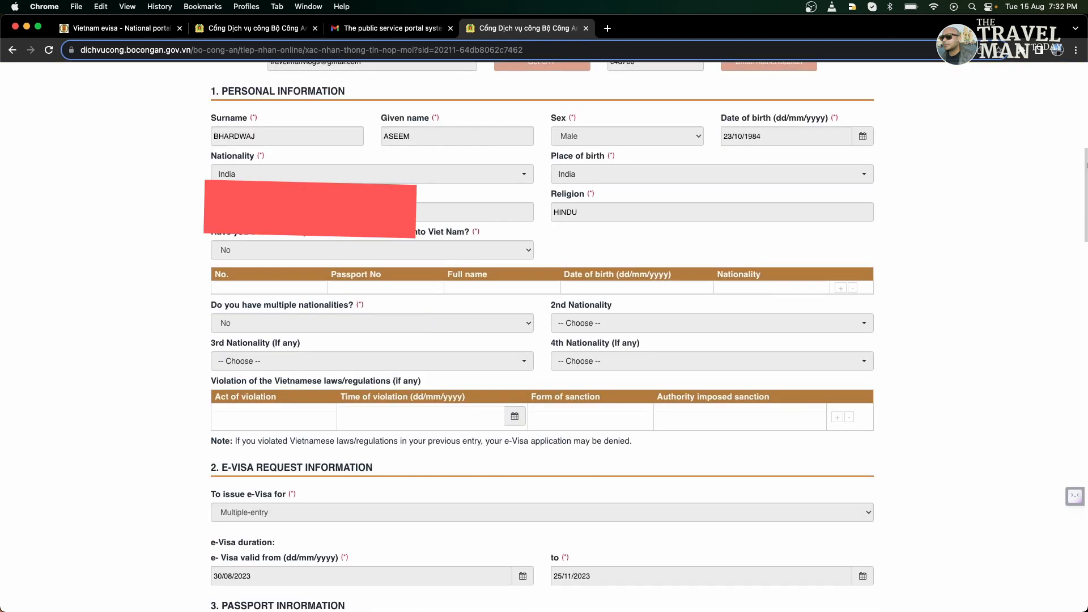
scroll(542, 340, "down", 10)
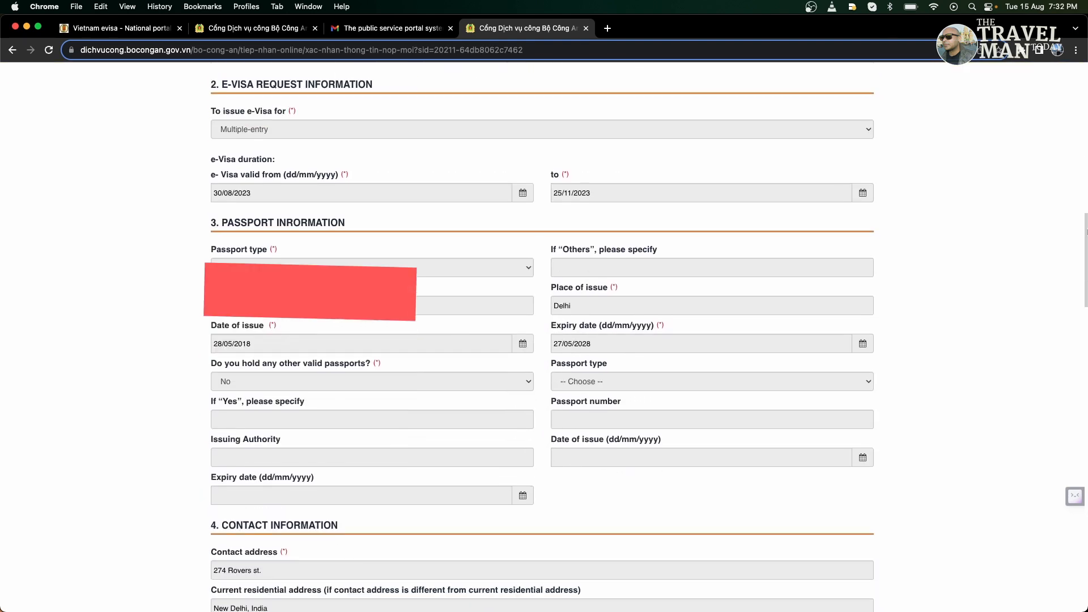
scroll(541, 340, "down", 12)
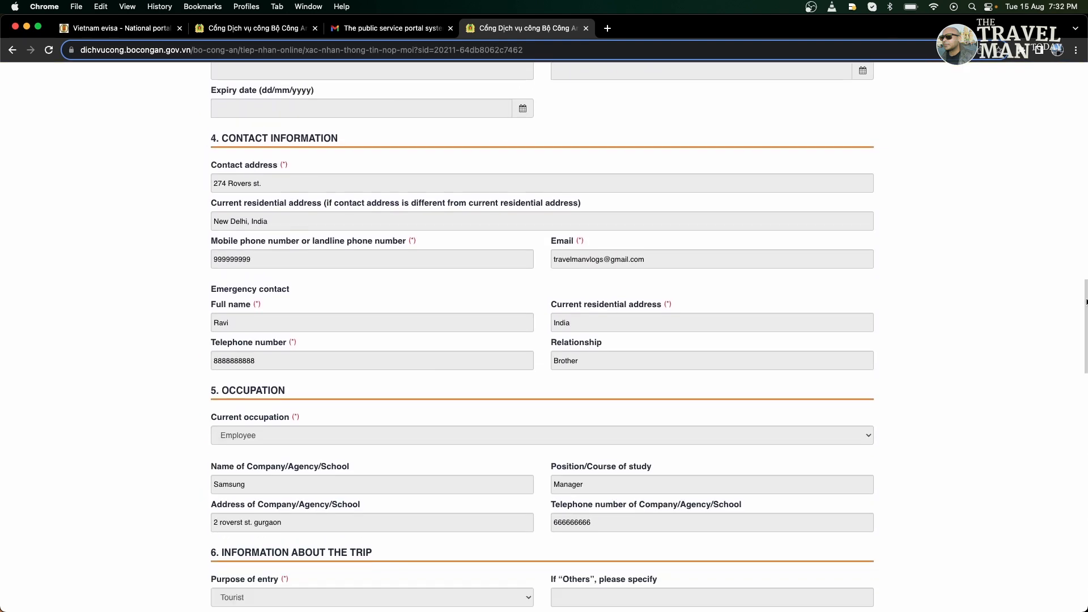
scroll(1086, 385, "down", 12)
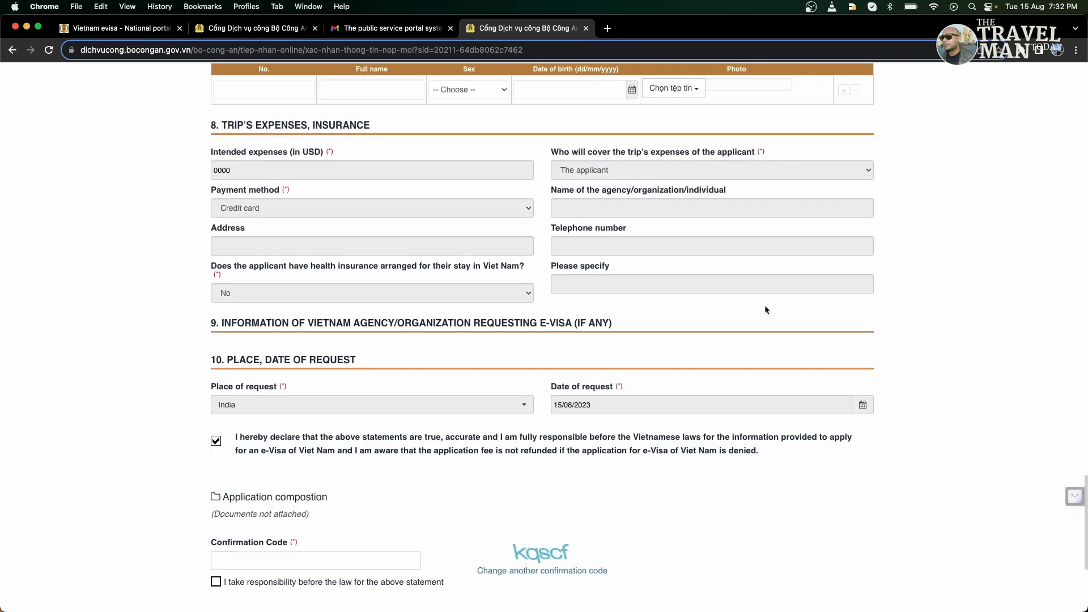
Enter the displayed confirmation code, accept responsibility before the law for the statement, and submit the application.
left_click(325, 559)
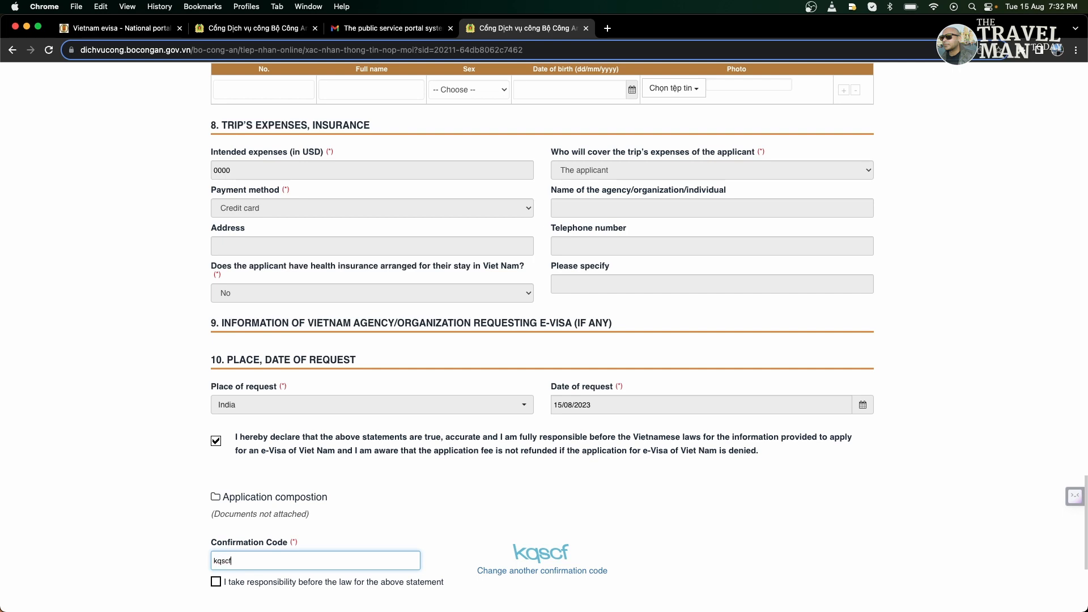
left_click(215, 583)
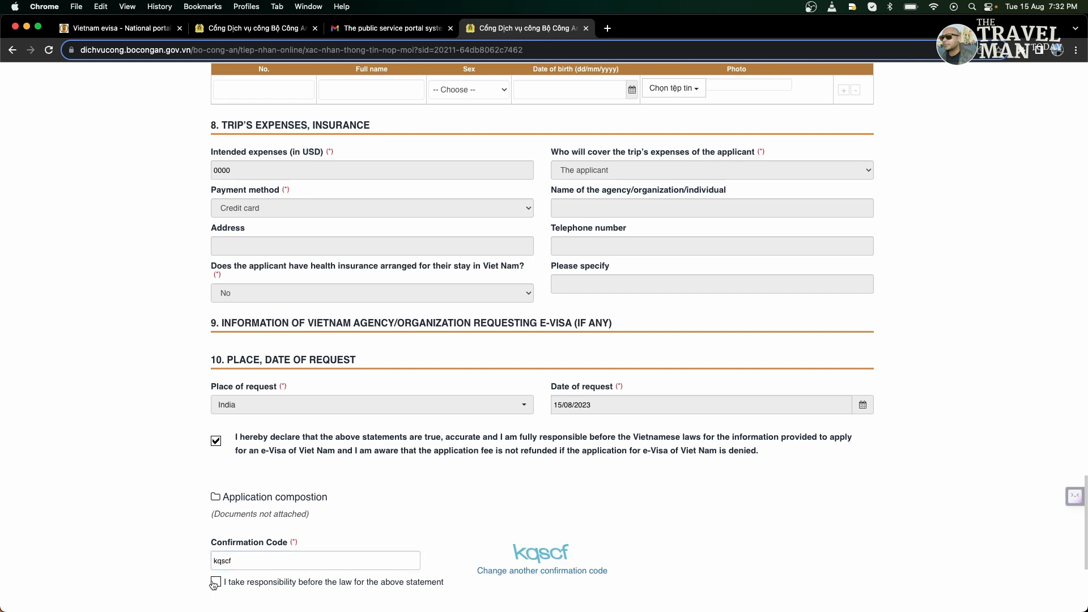
scroll(755, 530, "down", 4)
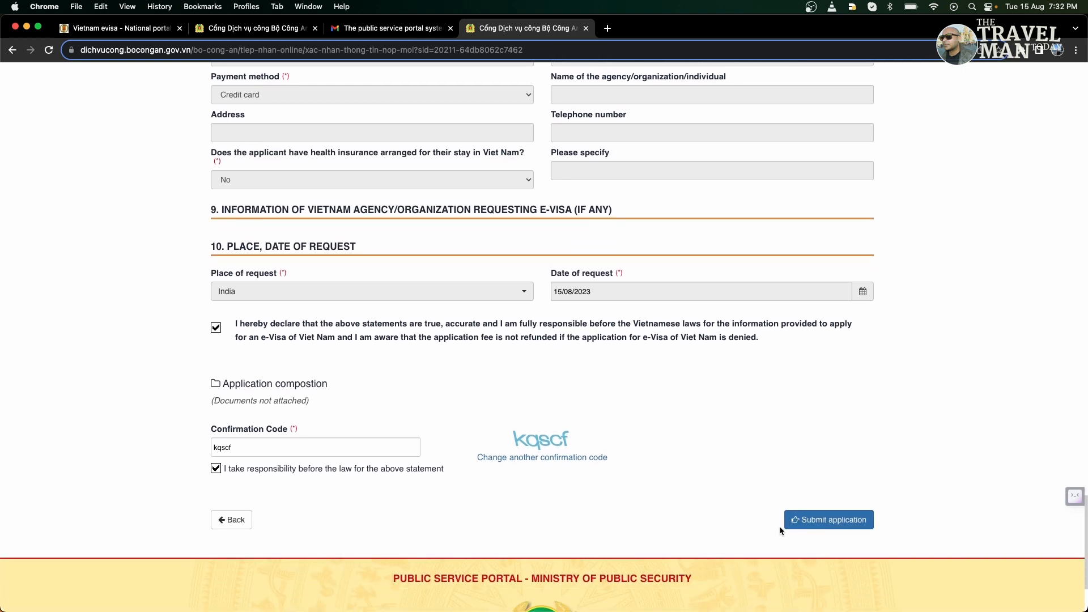
left_click(803, 528)
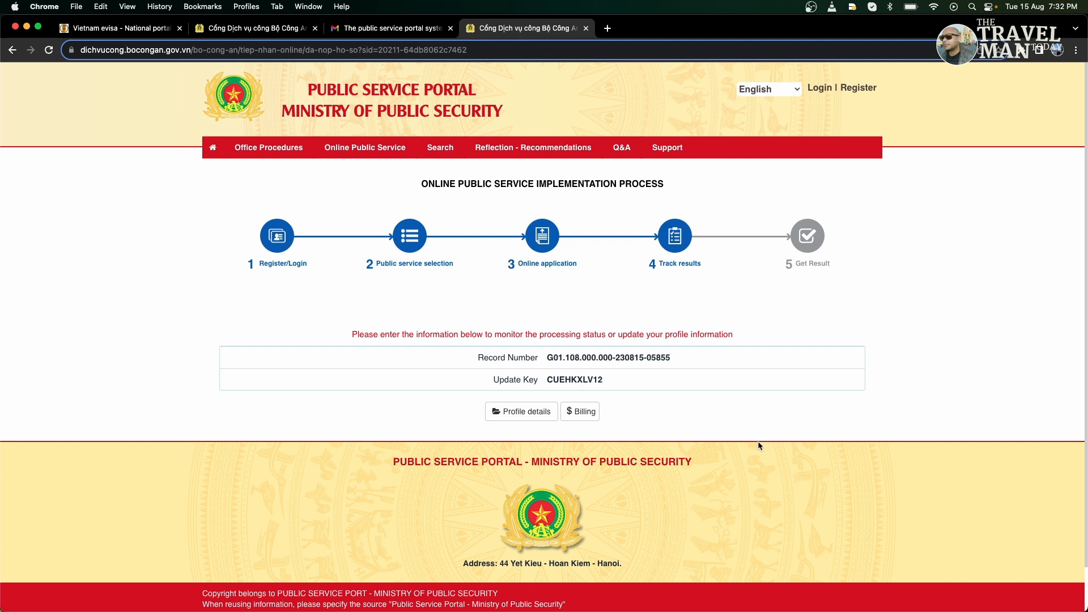
Open the billing details of the submitted application and check the procedure fee and settlement time.
left_click(589, 412)
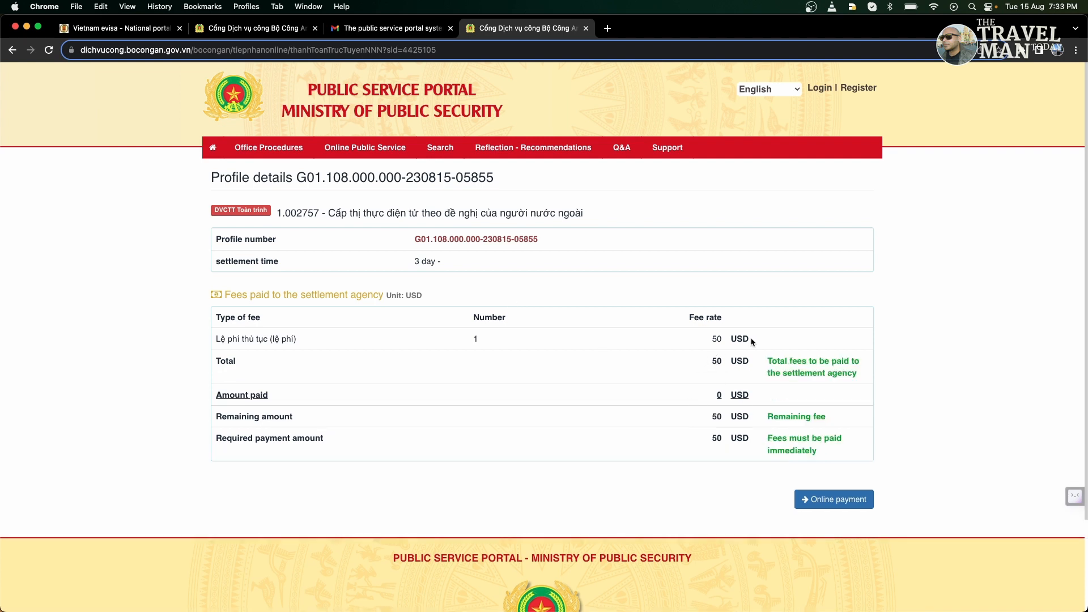
left_click_drag(752, 340, 714, 335)
left_click(444, 263)
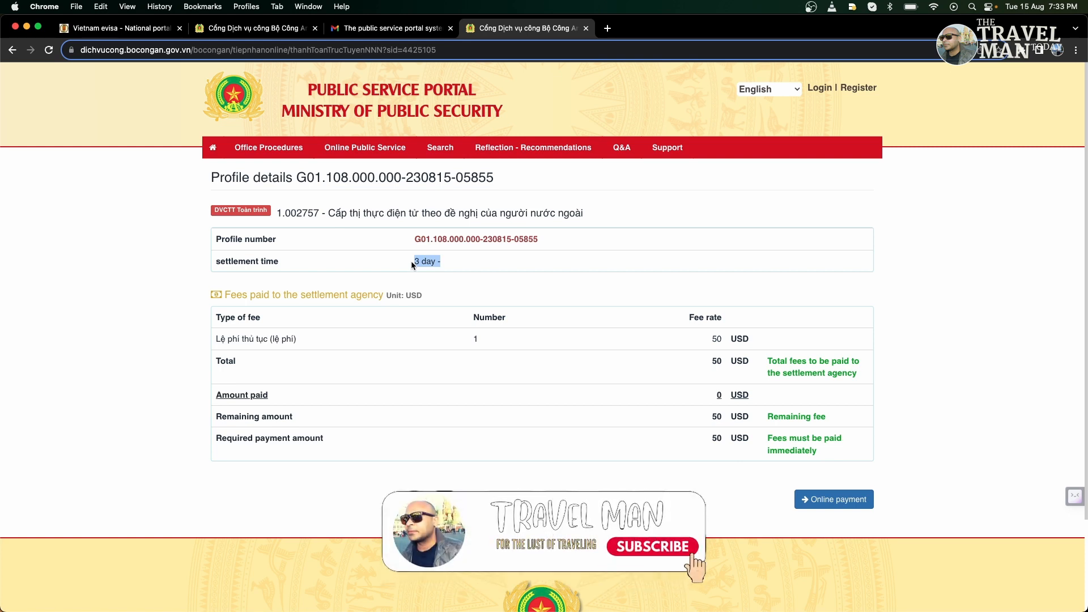
left_click(915, 407)
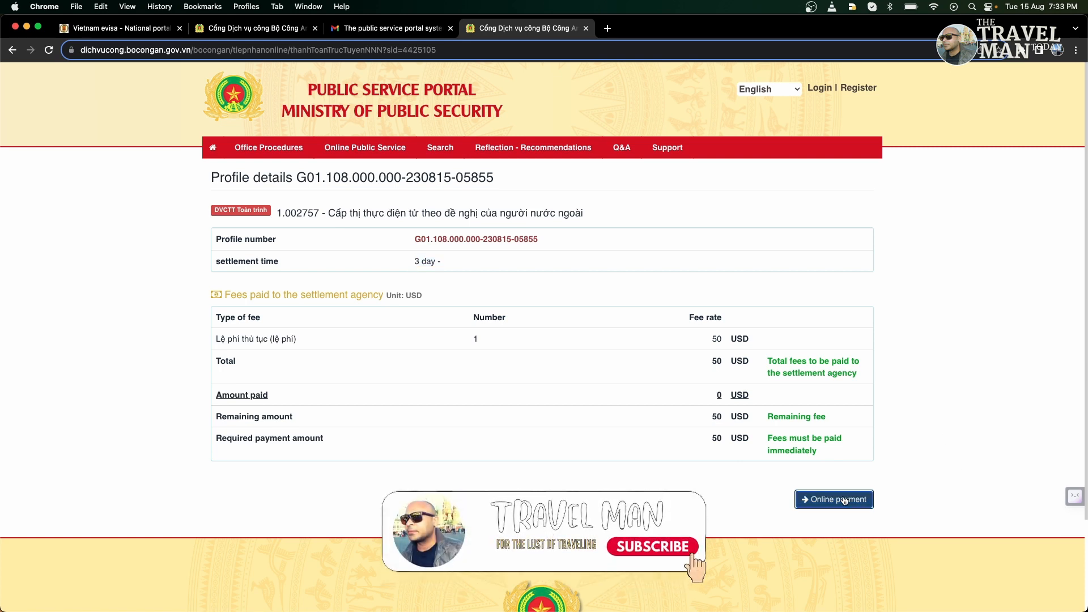
Proceed to online payment of the visa fee and translate the payment page into English.
left_click(850, 500)
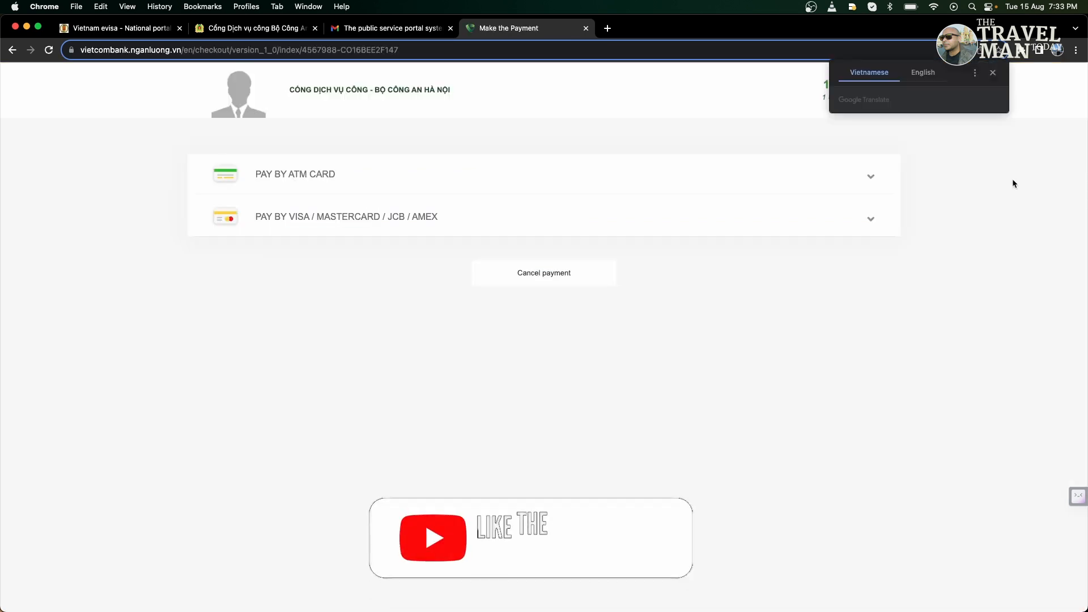
left_click(923, 72)
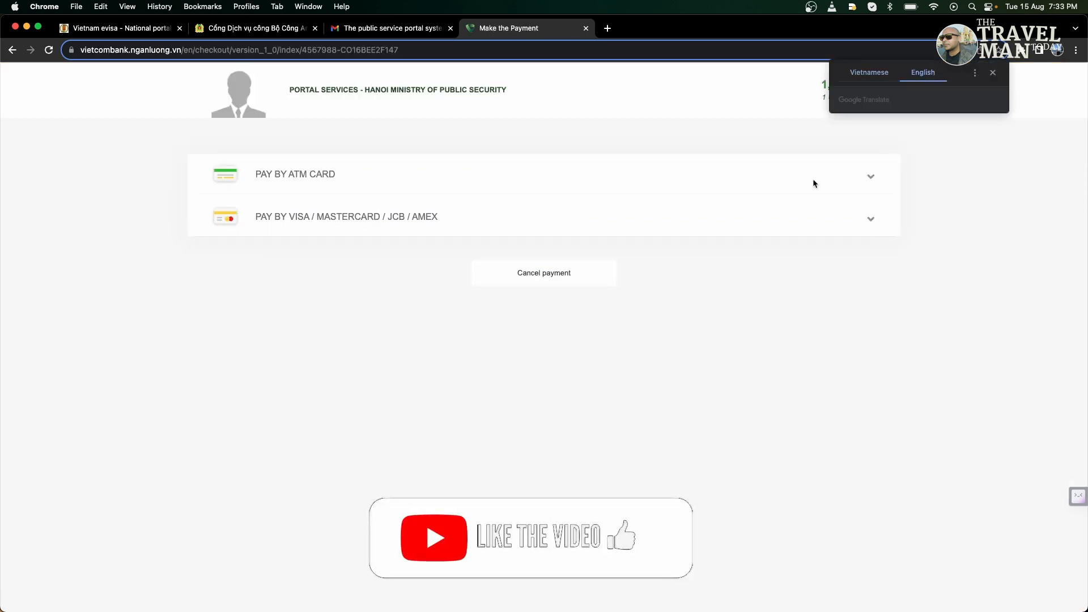
Look at the ATM card banks, then choose Visa among the international card payment options.
left_click(837, 180)
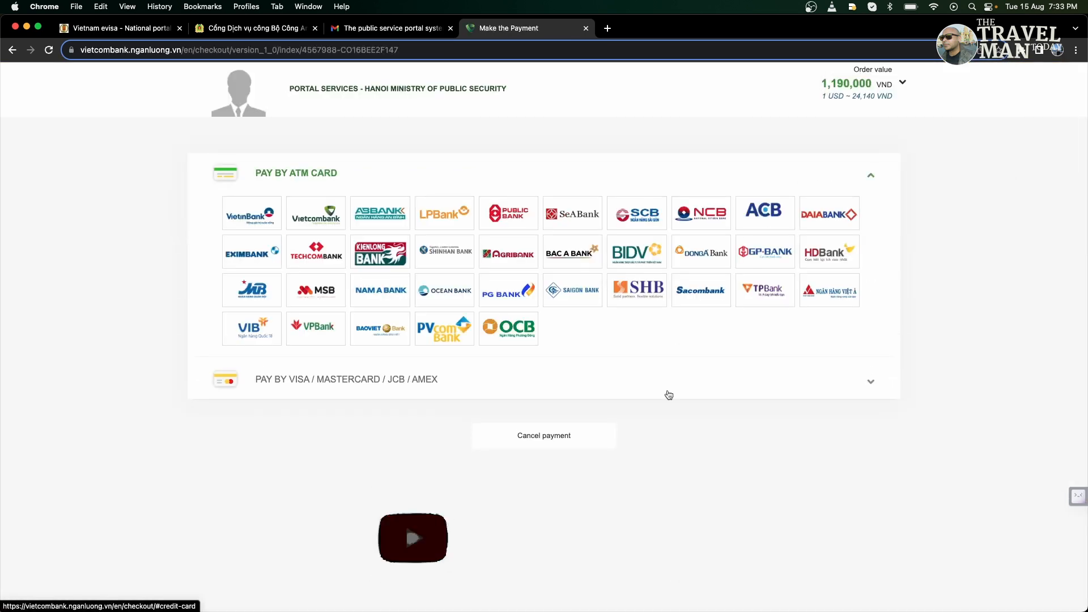
left_click(452, 380)
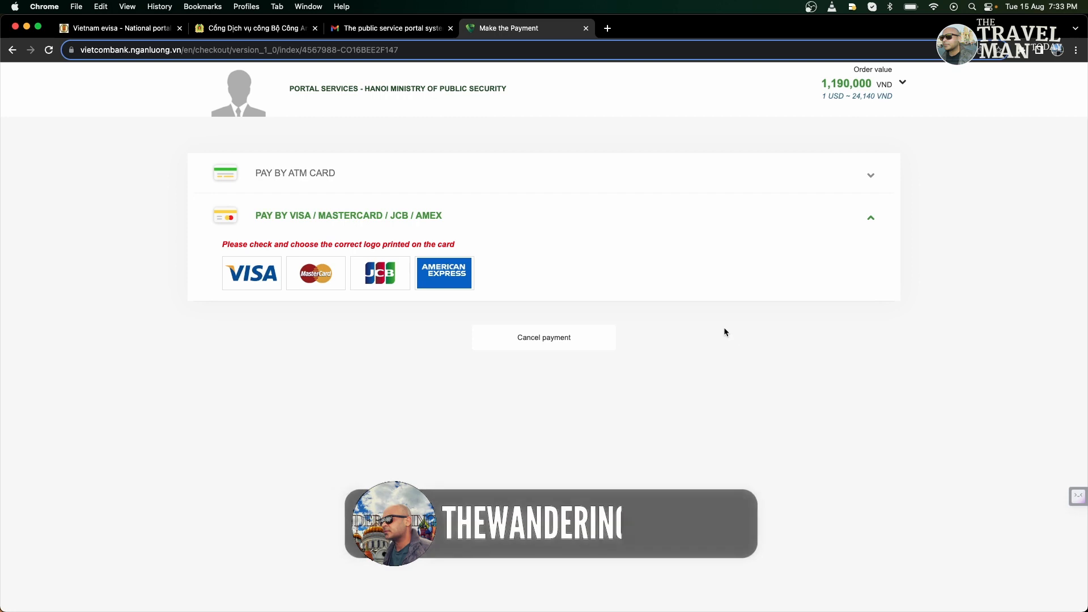
left_click(251, 273)
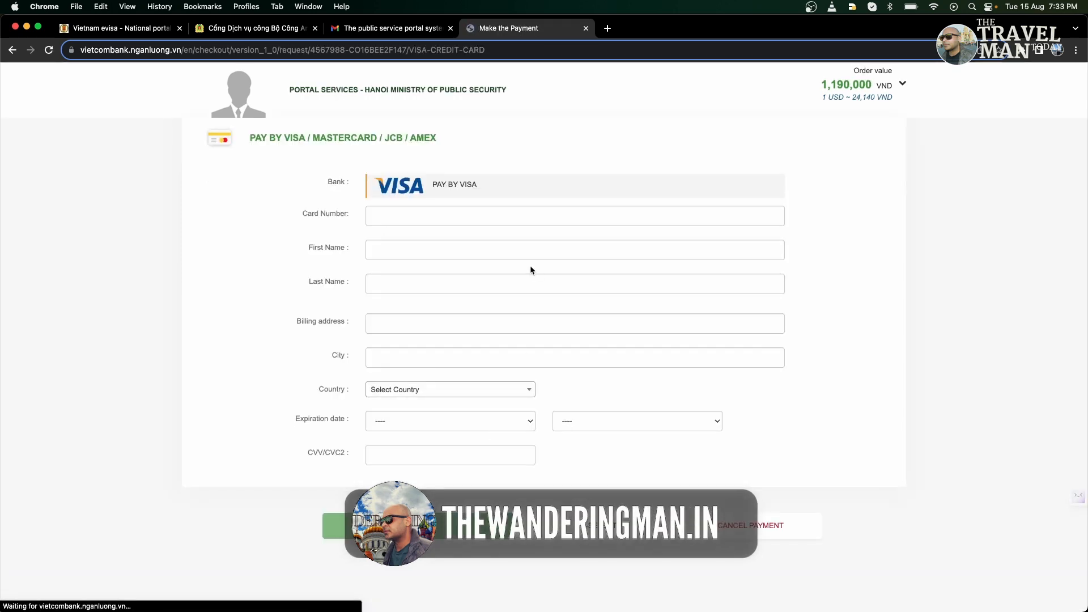